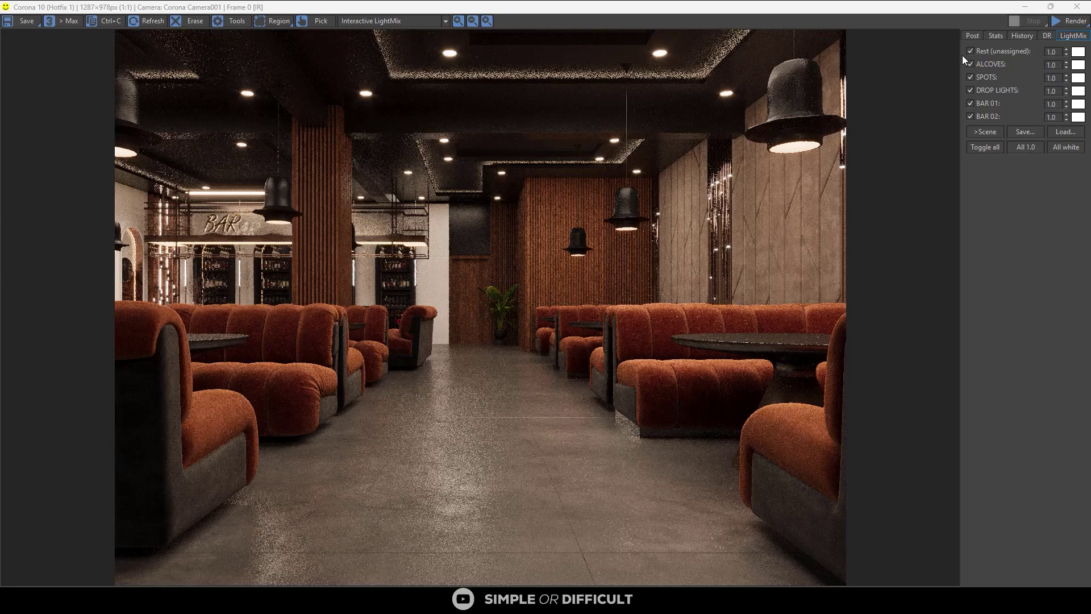
left_click(971, 37)
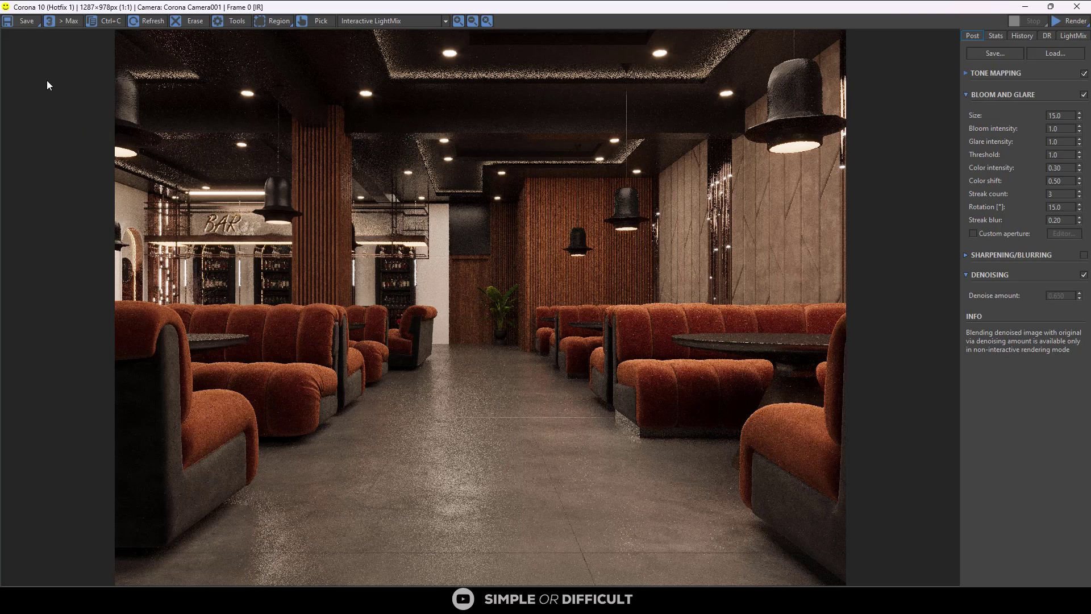
left_click(29, 22)
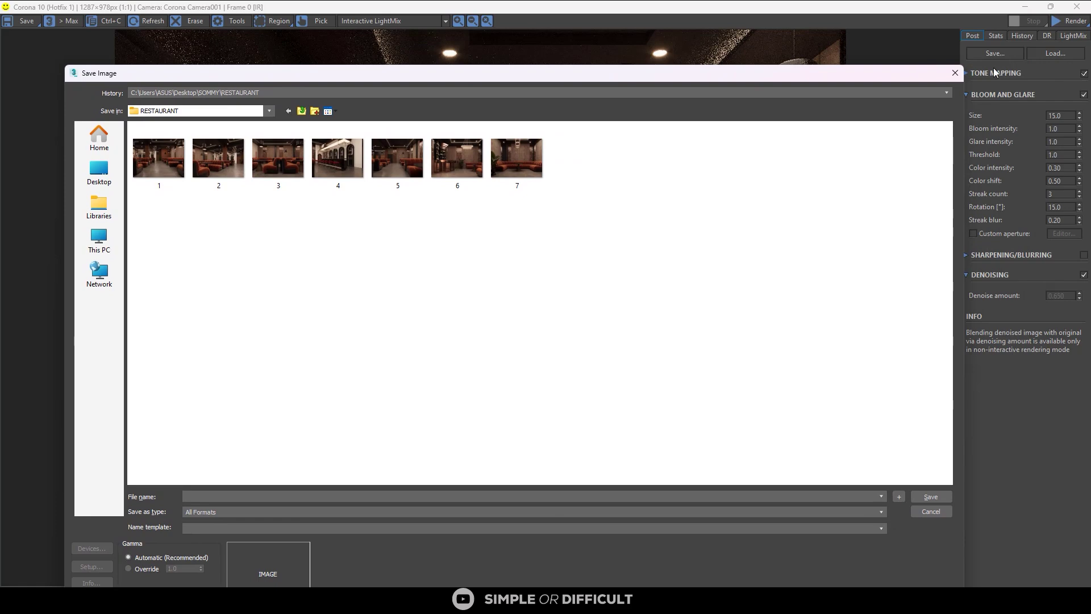
left_click(955, 73)
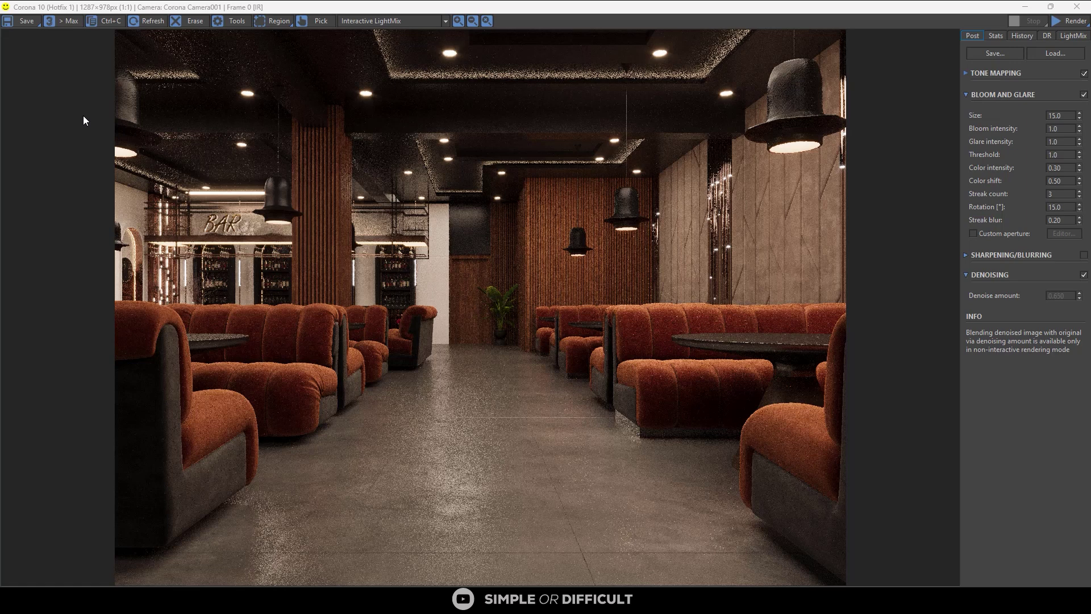
left_click(19, 22)
left_click(26, 22)
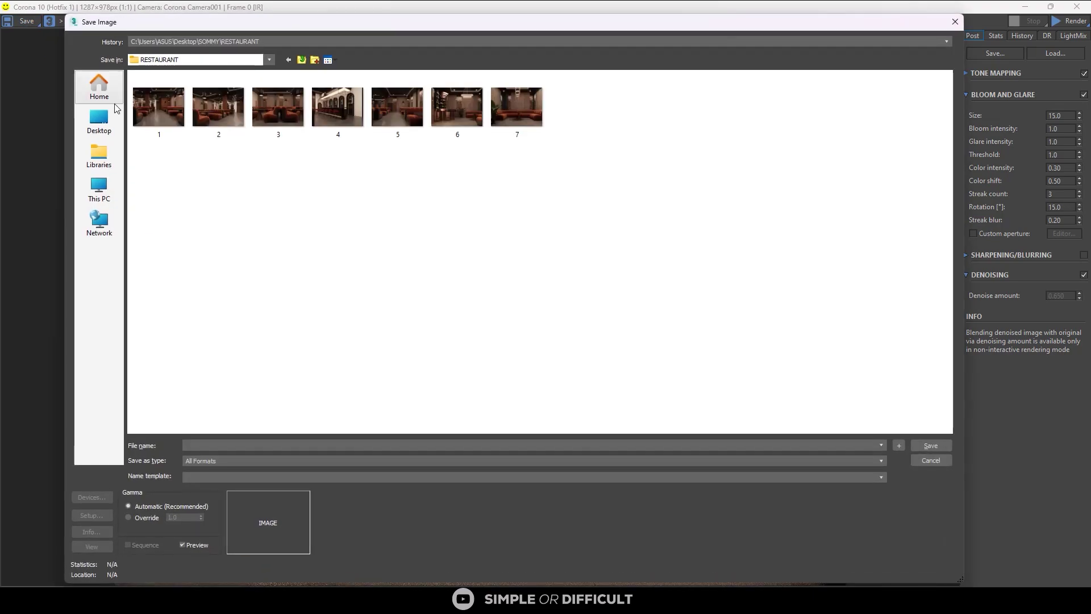
left_click(955, 22)
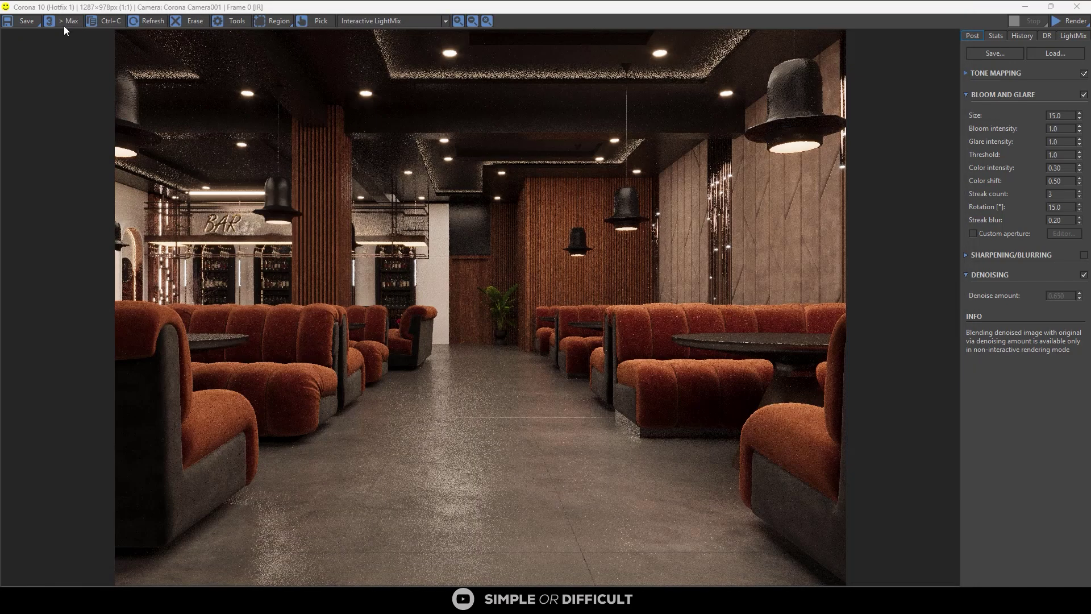
left_click(27, 22)
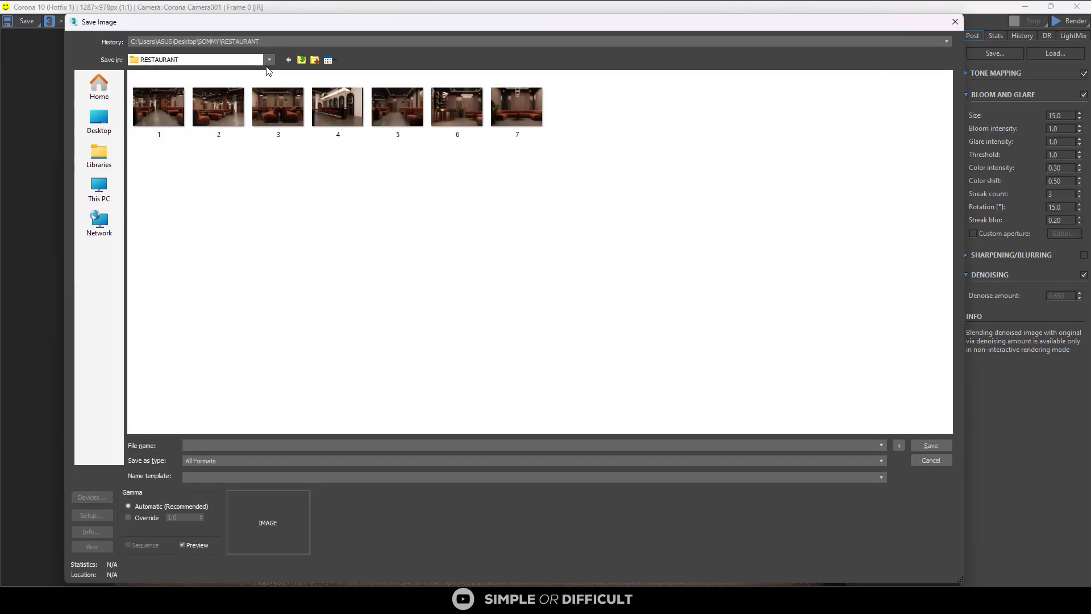
left_click_drag(394, 30, 305, 423)
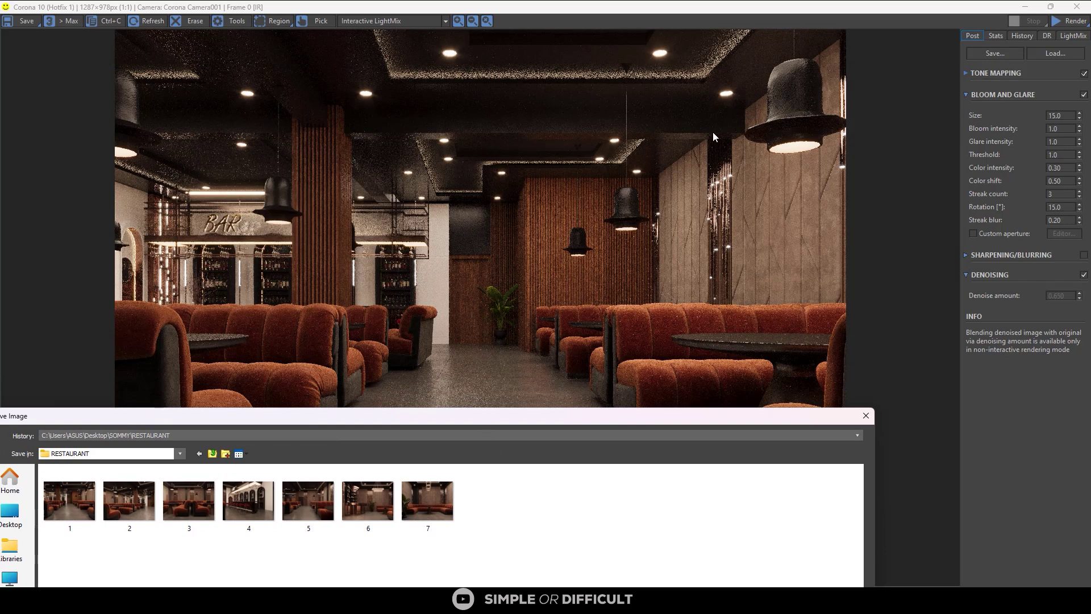
left_click_drag(432, 414, 537, 47)
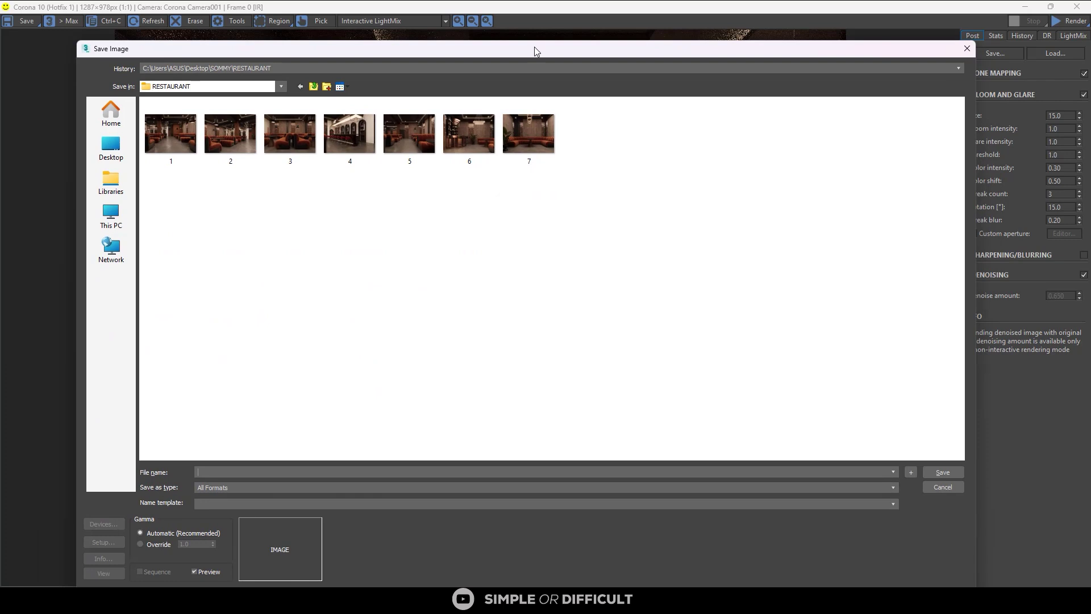
left_click(218, 490)
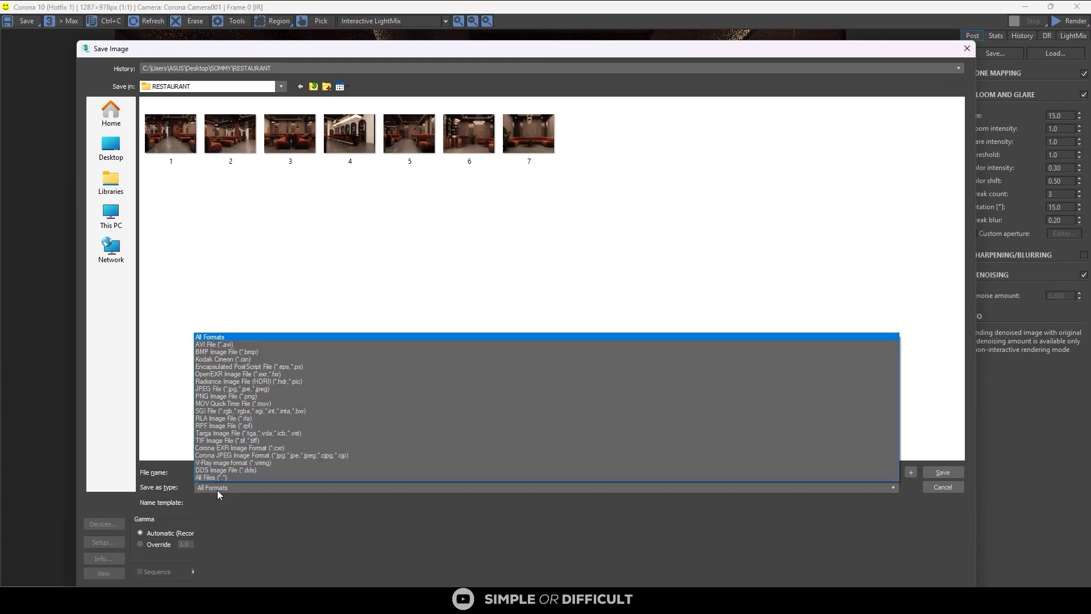
left_click(165, 501)
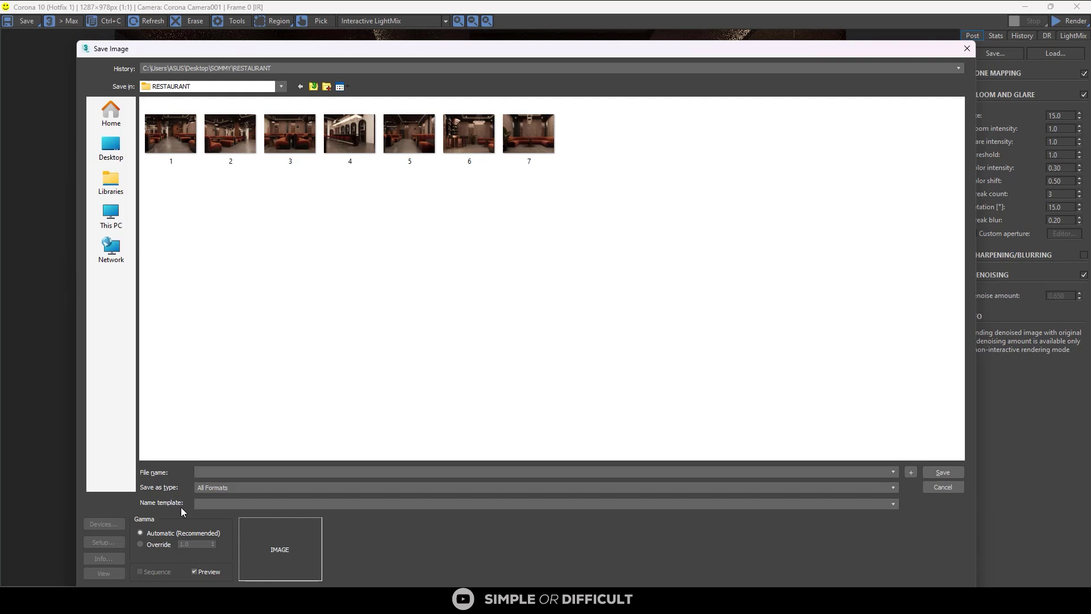
left_click(151, 546)
double_click(202, 545)
type("2.2")
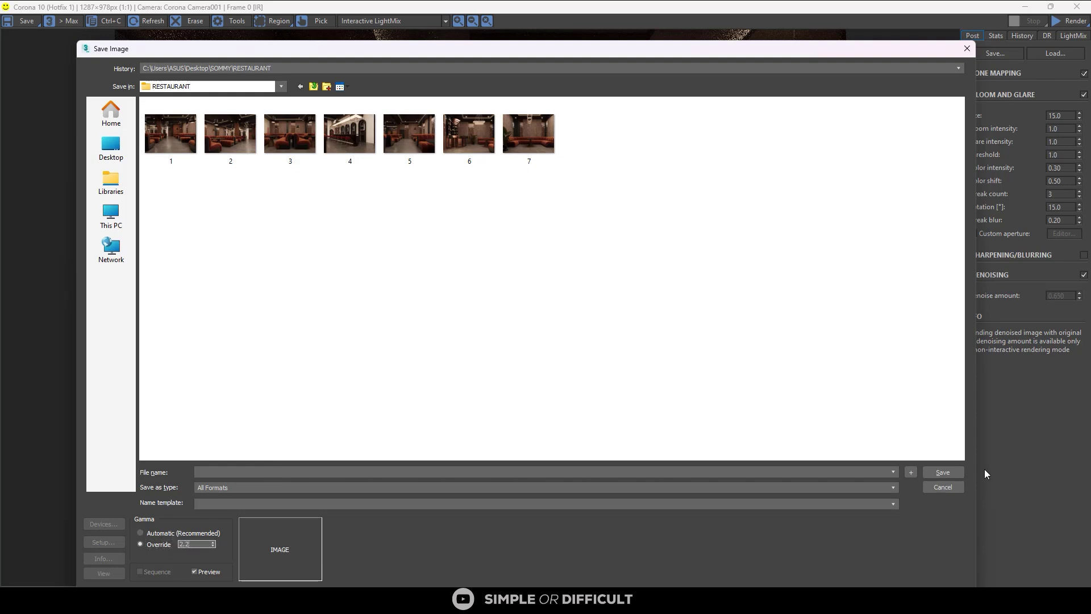
left_click(965, 50)
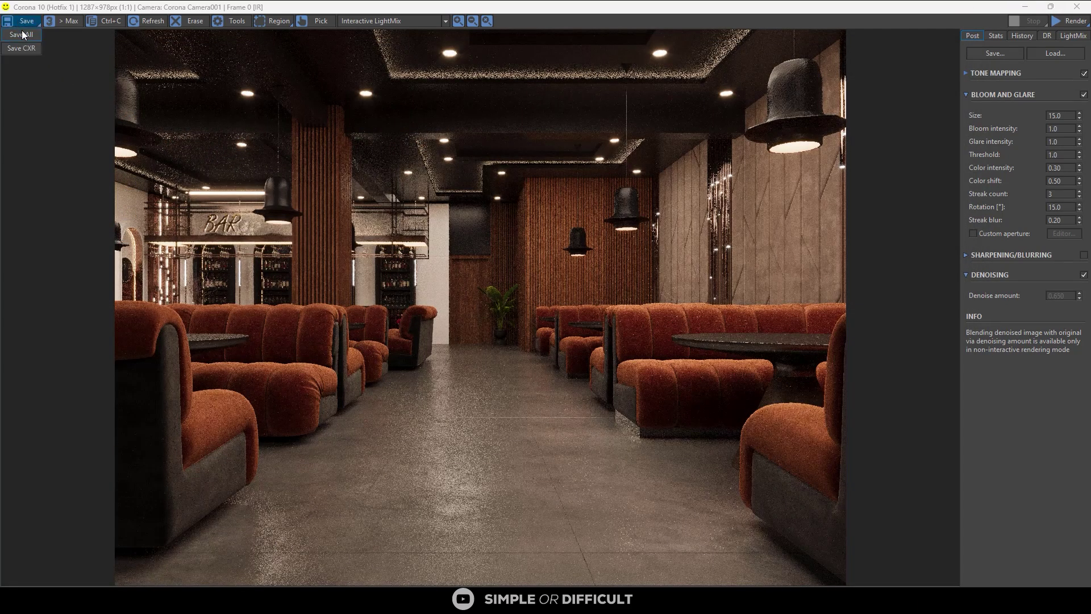
Start saving all render elements and create and open a new folder named PASSES inside the RESTAURANT folder.
left_click(23, 36)
left_click(326, 60)
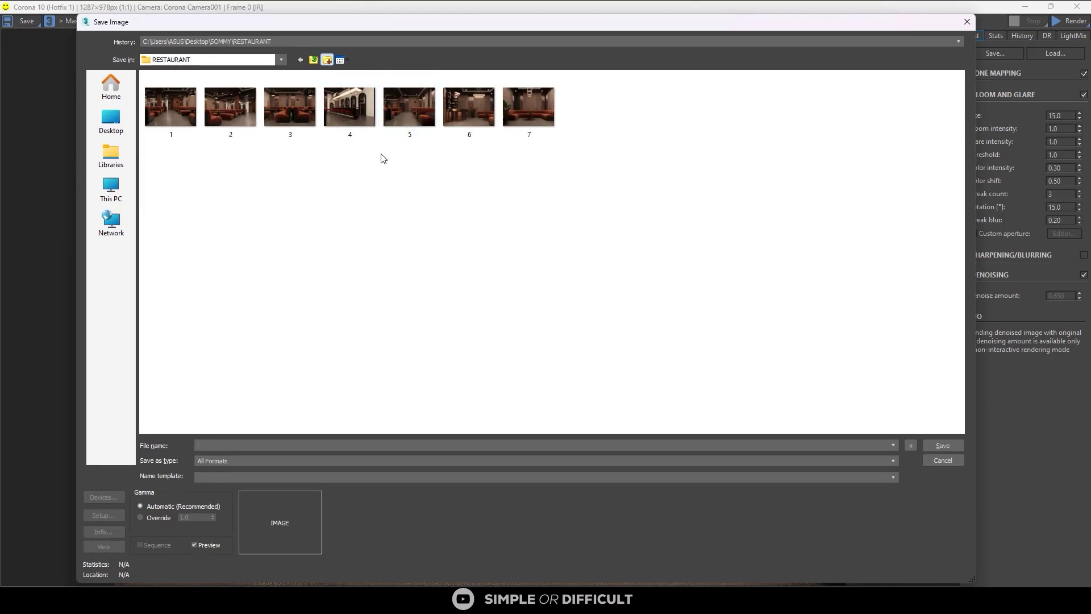
type("PASSES")
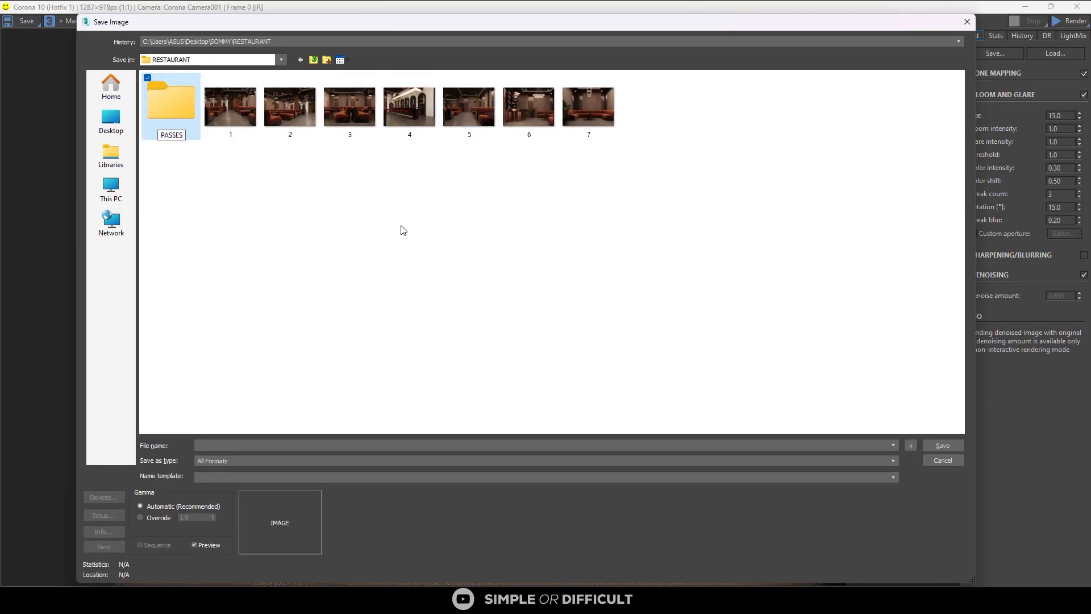
key("Return")
double_click(192, 117)
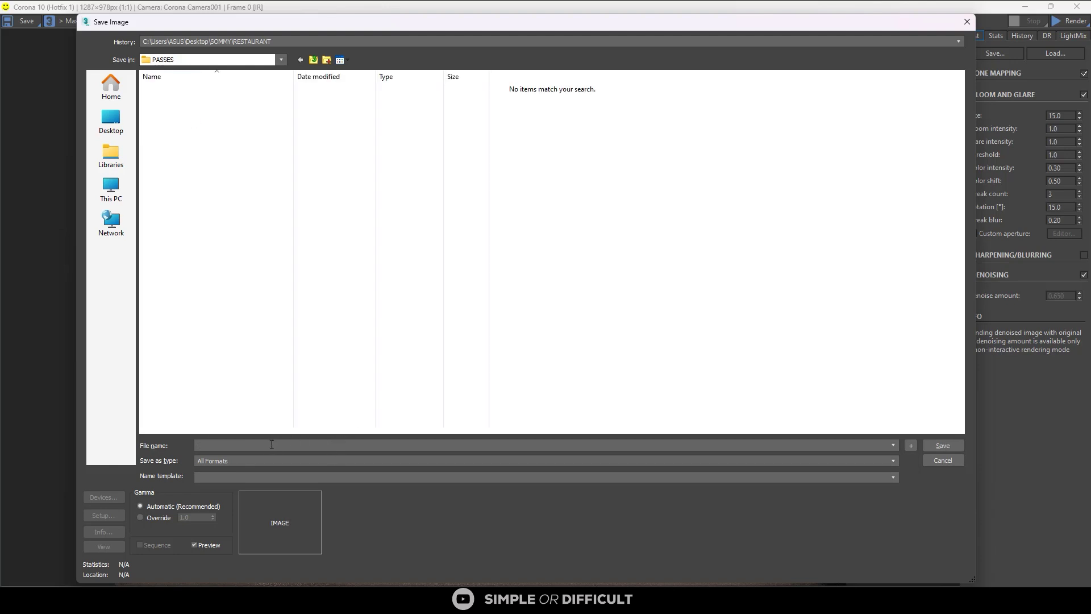
Save all render elements as PNG files named RESTAURANT with the gamma override set to 2.2, accepting the RGB 48 bit PNG configuration.
type("RESTAURAN")
left_click(221, 461)
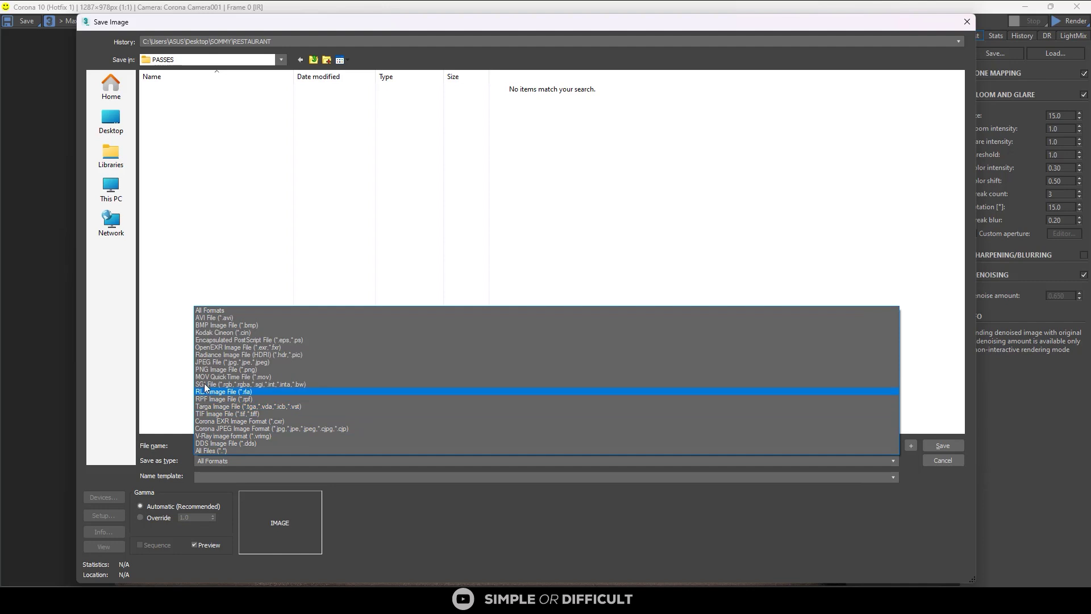
left_click(205, 391)
left_click(142, 517)
double_click(187, 517)
type("2.2")
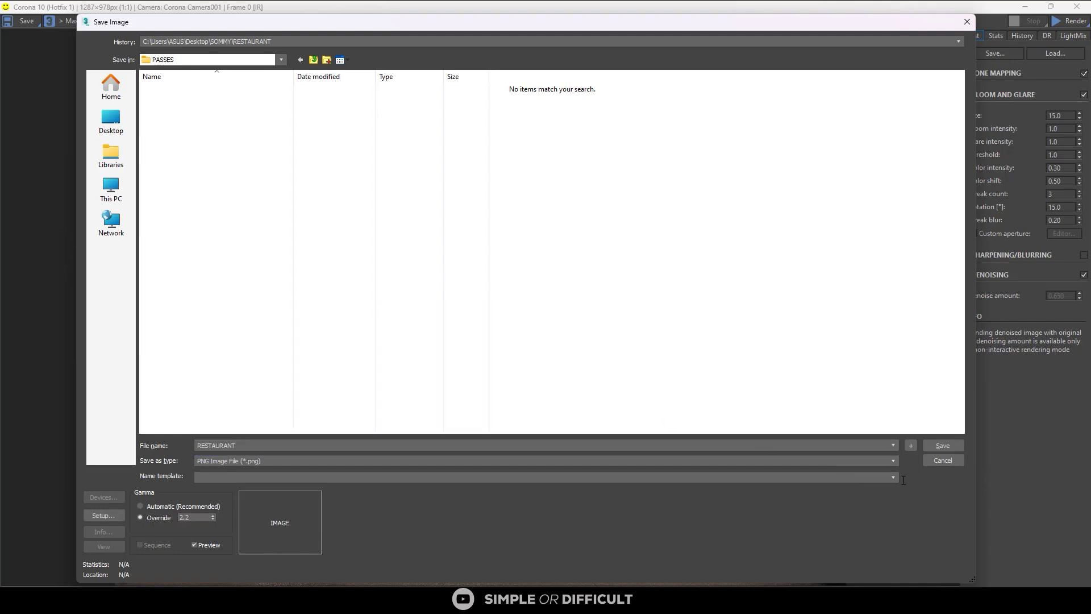
left_click(943, 445)
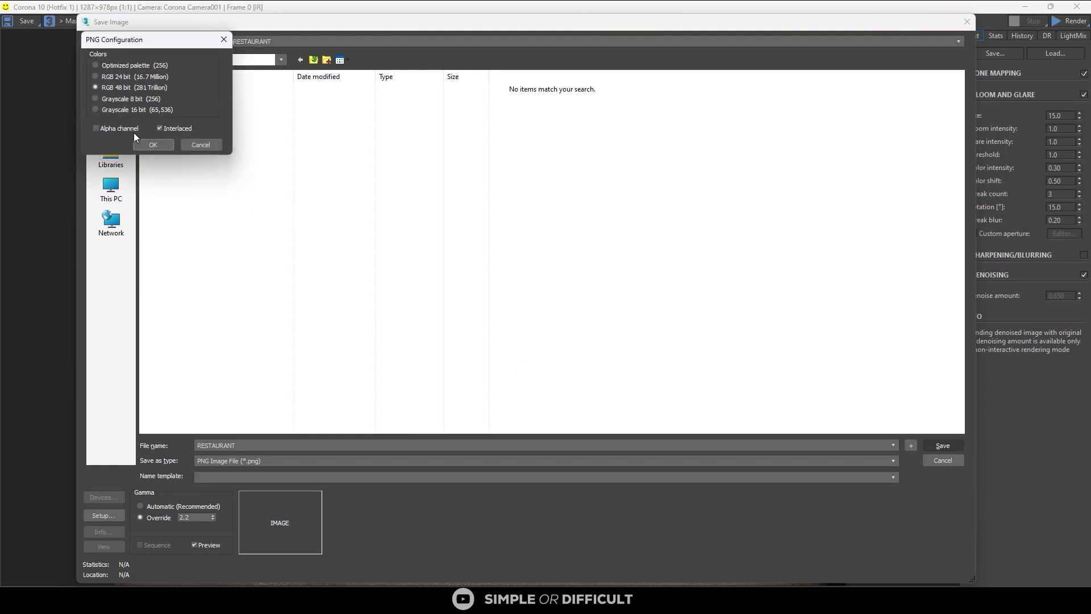
left_click(149, 144)
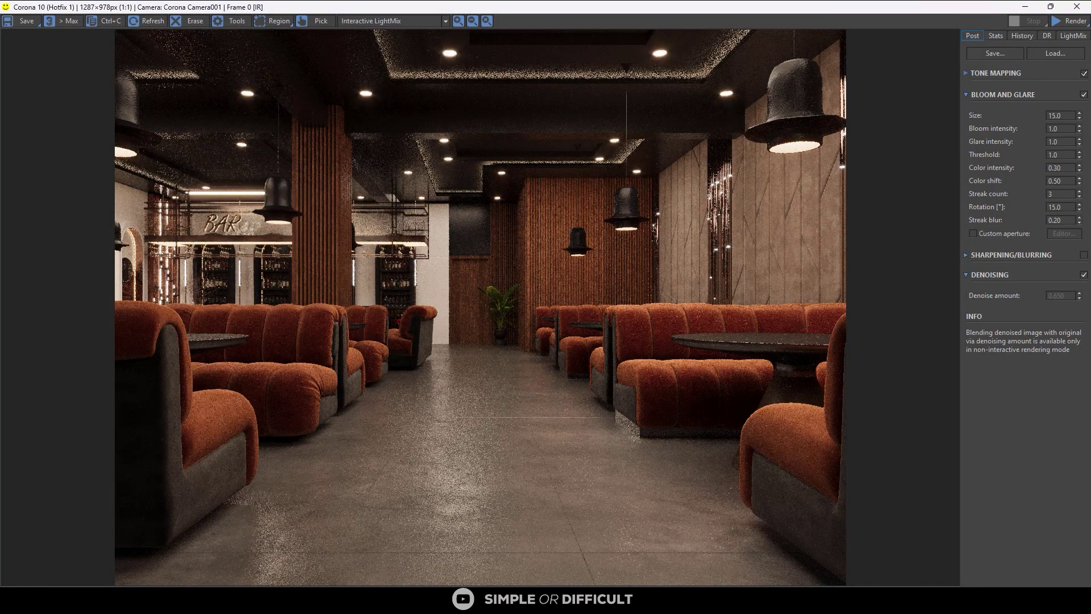
Switch to File Explorer, examine the previews of the saved light passes in the PASSES folder, and return to the frame buffer.
key("alt+Tab")
left_click(233, 284)
left_click(300, 273)
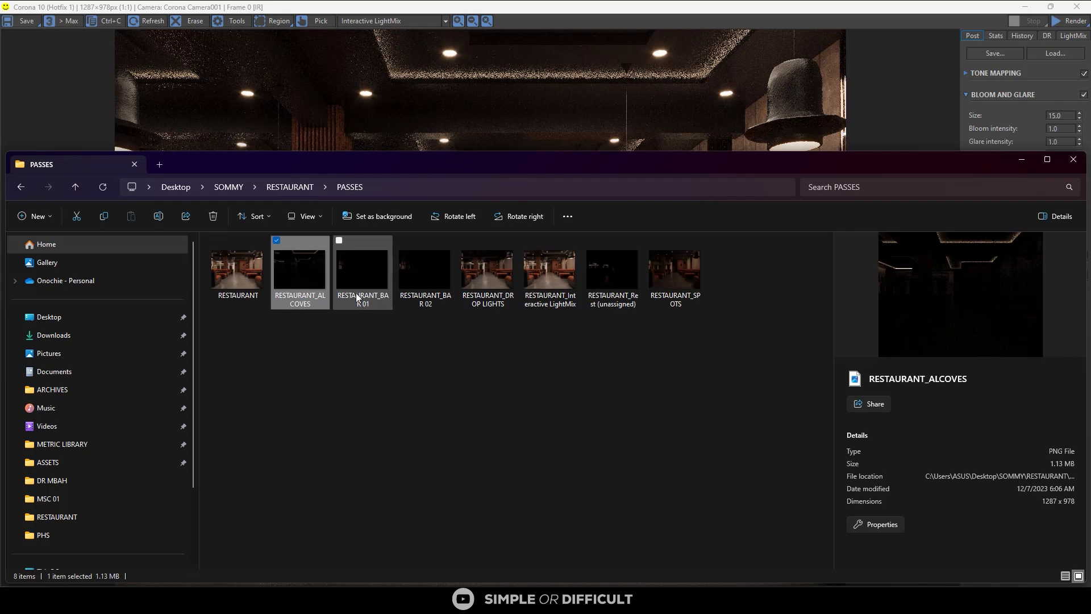
left_click(363, 273)
left_click(425, 272)
left_click(486, 283)
left_click(551, 274)
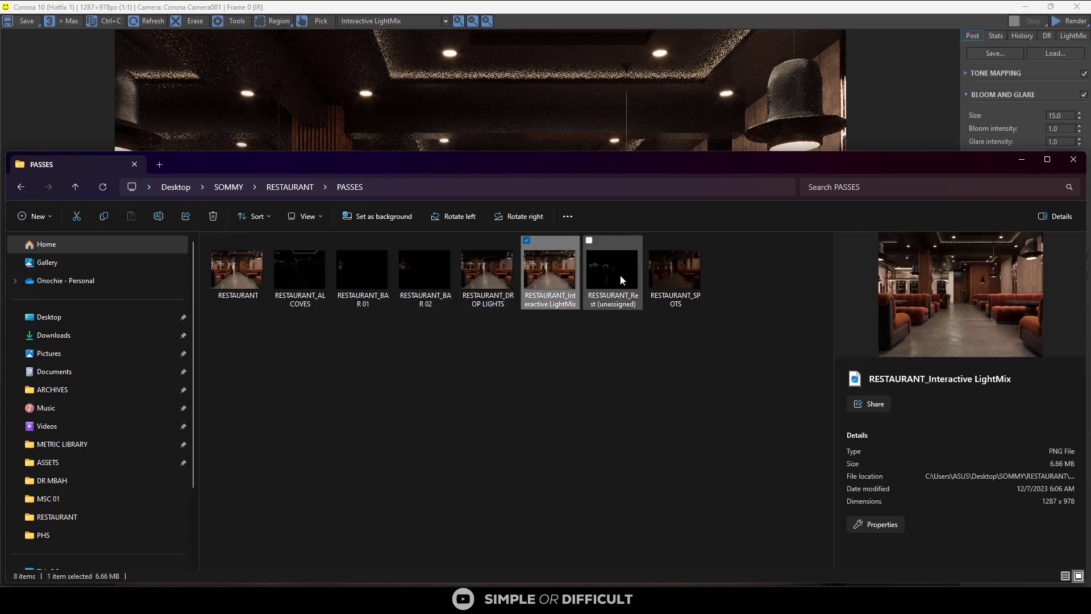
left_click(295, 268)
left_click(366, 266)
left_click(511, 286)
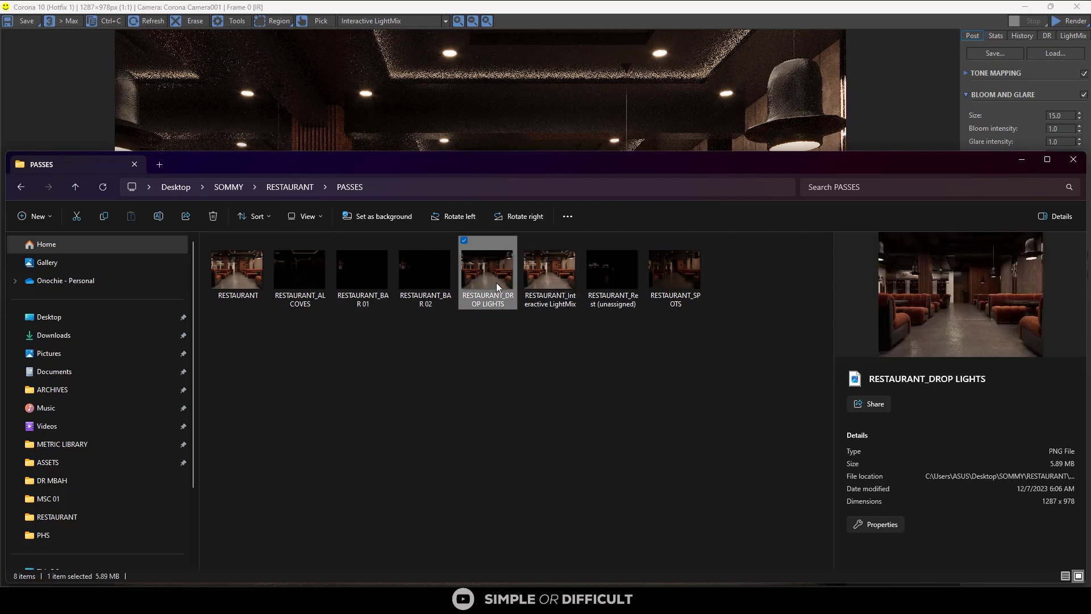
left_click(559, 284)
left_click(610, 288)
left_click(658, 277)
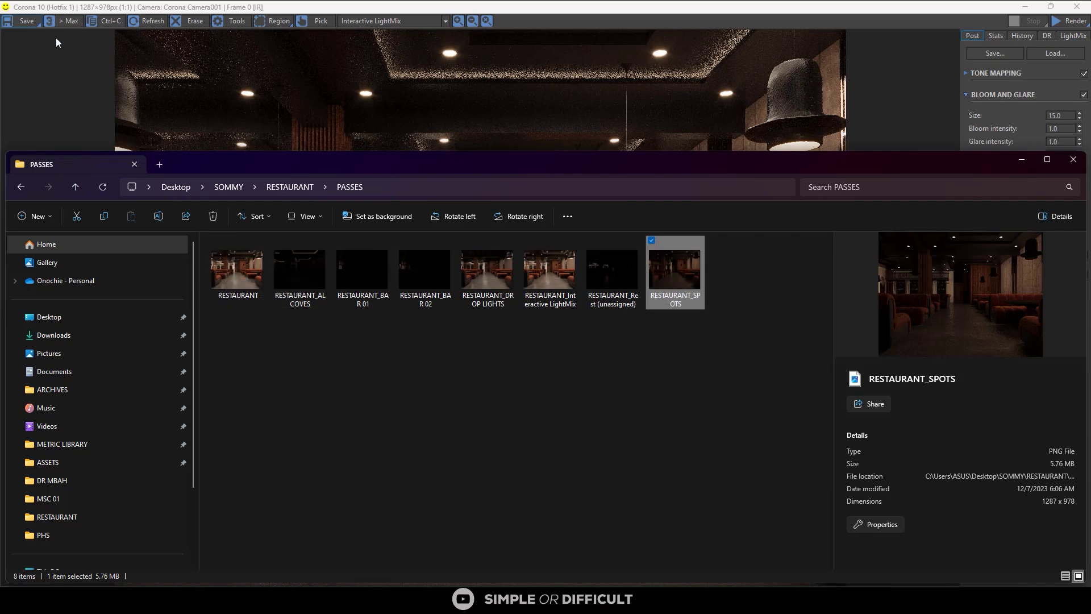
left_click(279, 121)
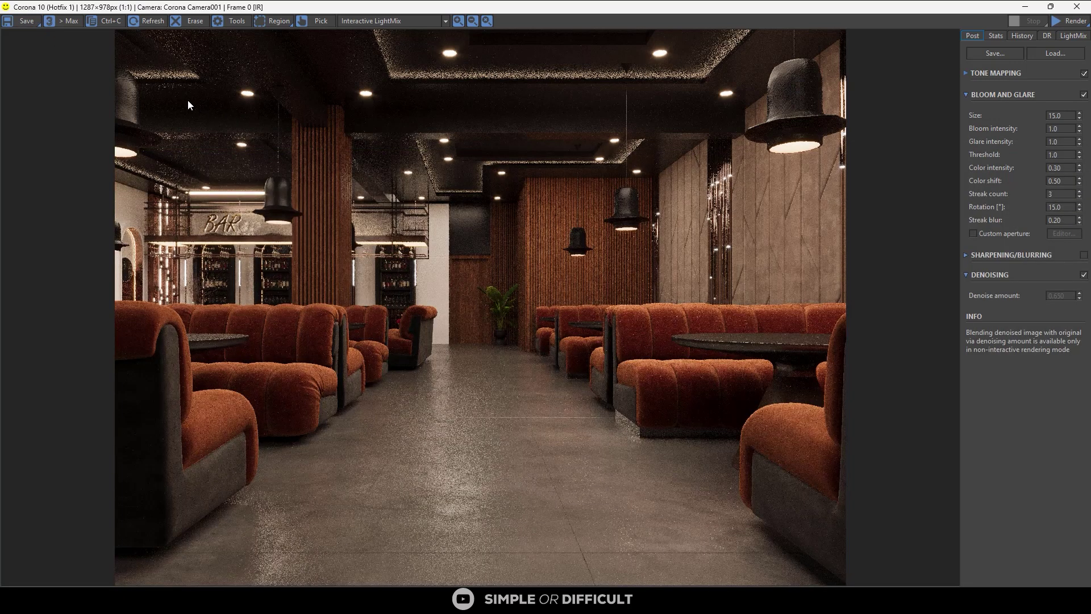
Save the render as a Corona EXR (CXR) file named RESTAURANT in the PASSES folder.
left_click(28, 21)
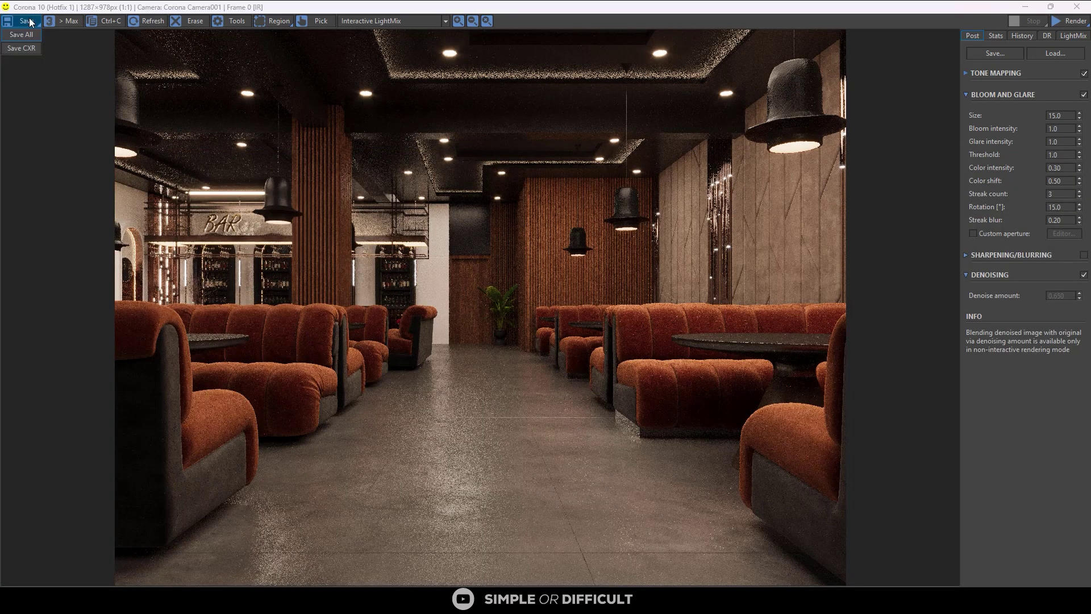
left_click(22, 47)
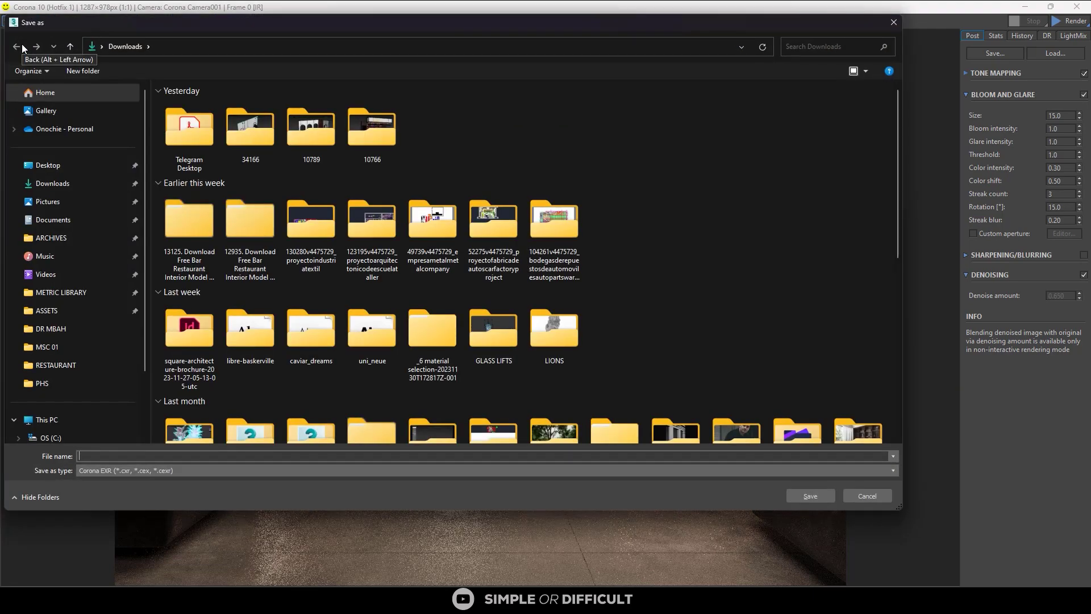
left_click(18, 47)
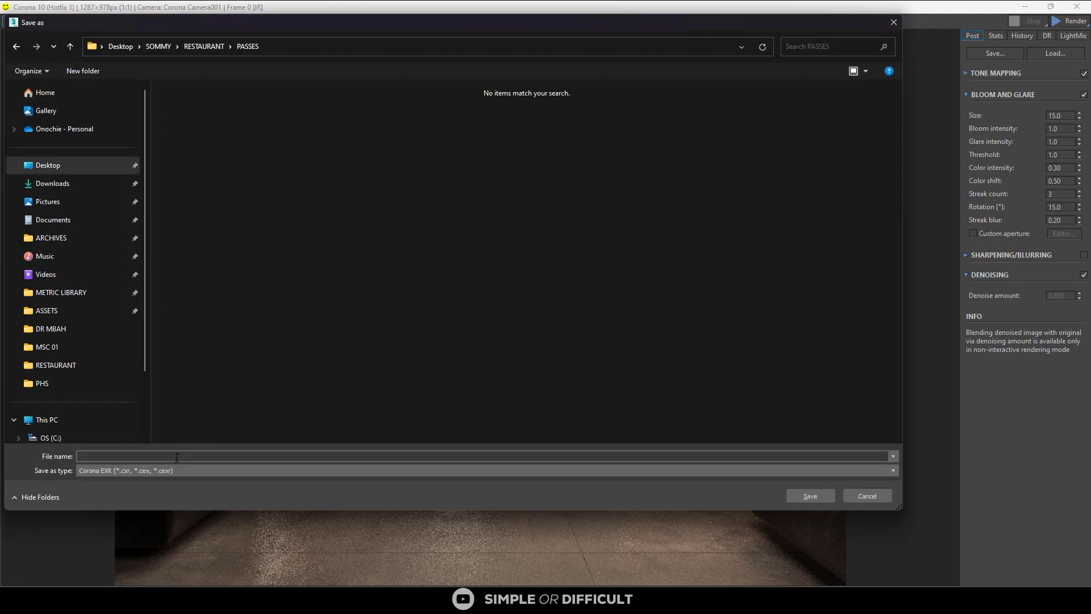
type("RESTAURANT")
left_click(283, 433)
left_click(809, 499)
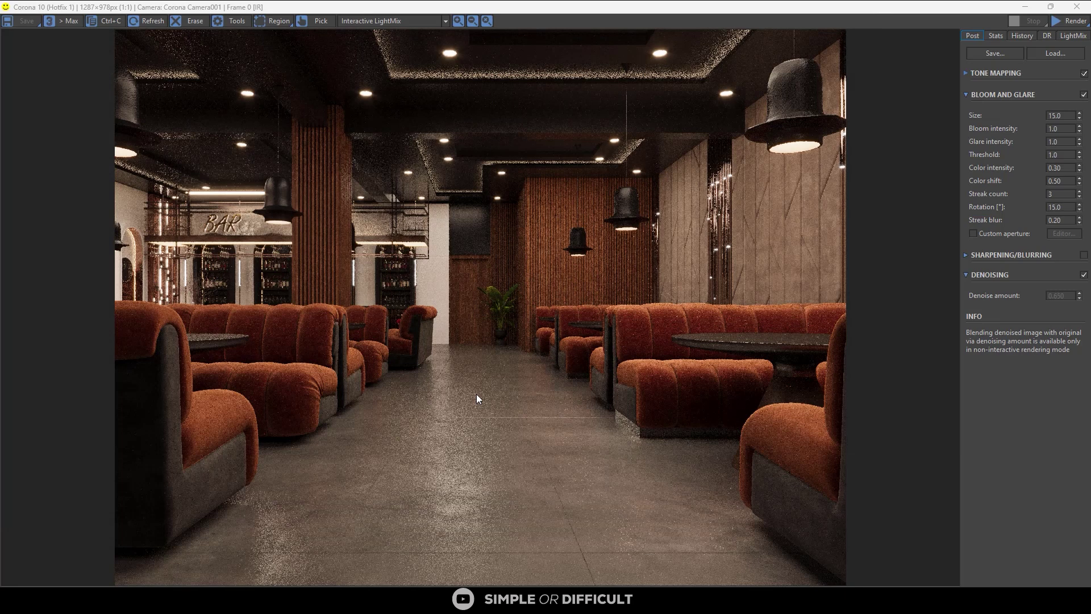
Switch to File Explorer, inspect the saved CXR file in the PASSES folder, and minimise the window.
key("alt+Tab")
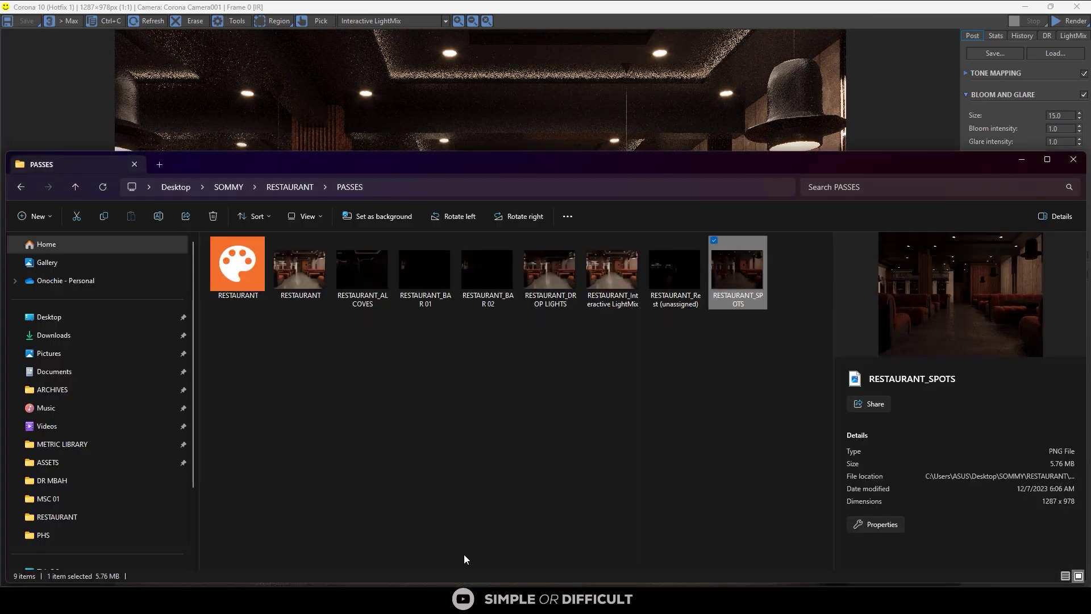
left_click(261, 291)
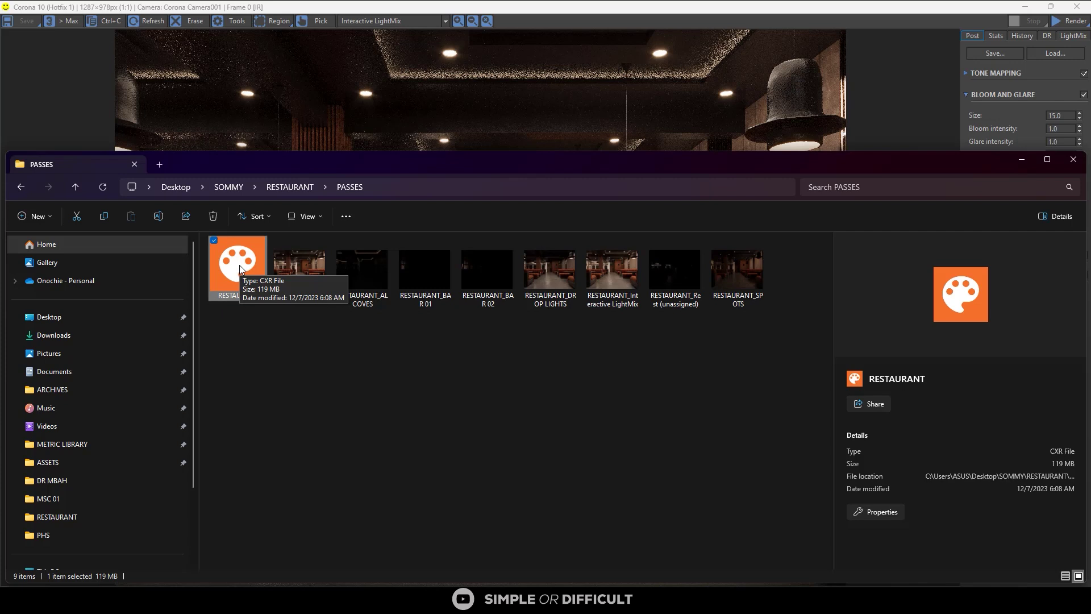
left_click(1021, 159)
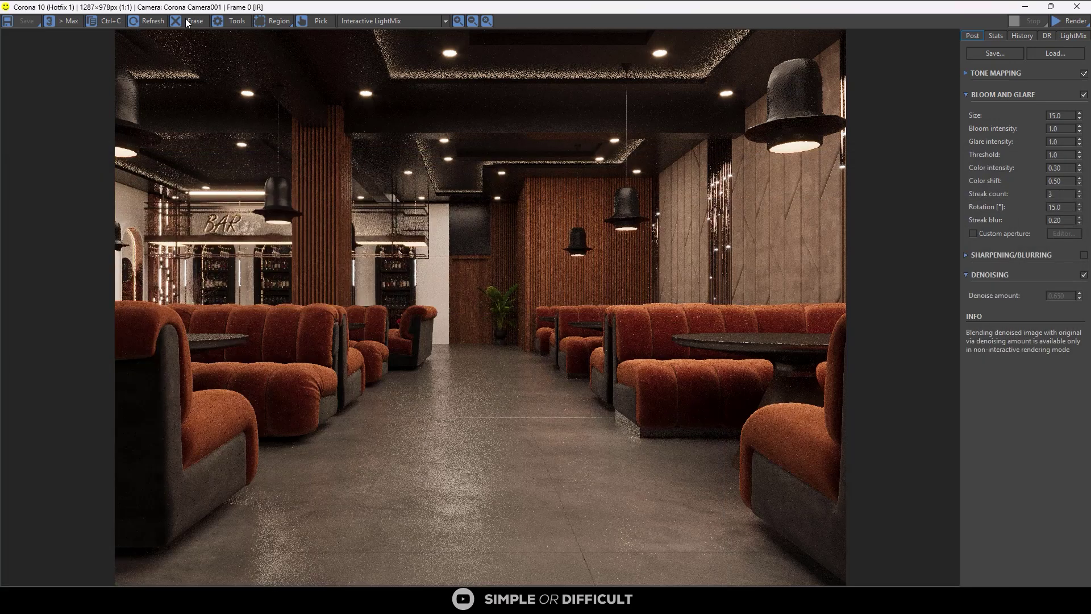
Send a copy of the render to the 3ds Max frame buffer window, reposition it, and close it.
left_click(66, 22)
left_click_drag(511, 30, 745, 144)
left_click_drag(888, 144, 594, 118)
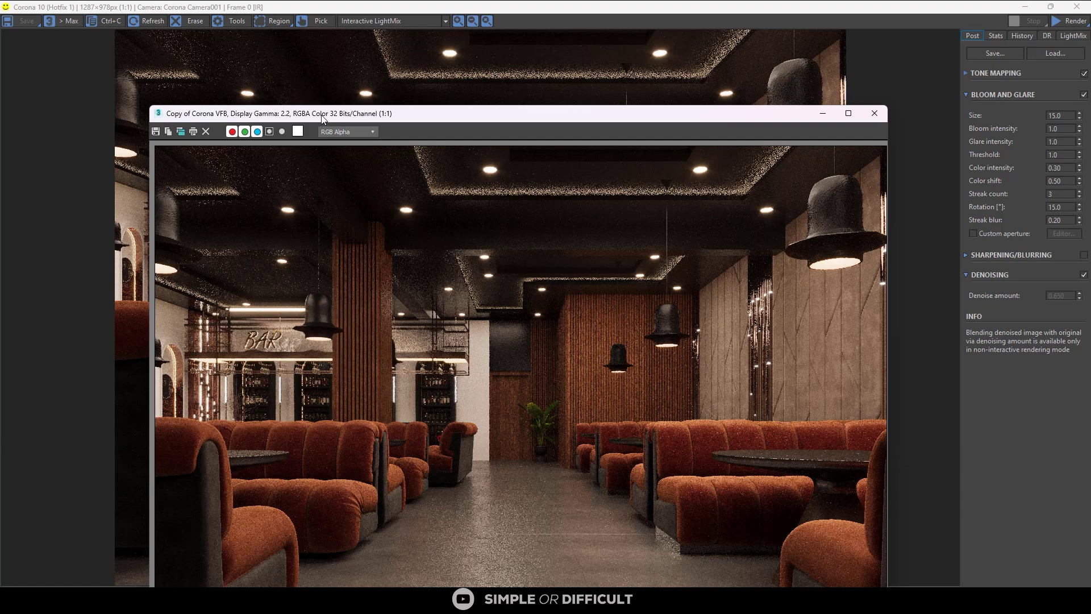
left_click(885, 118)
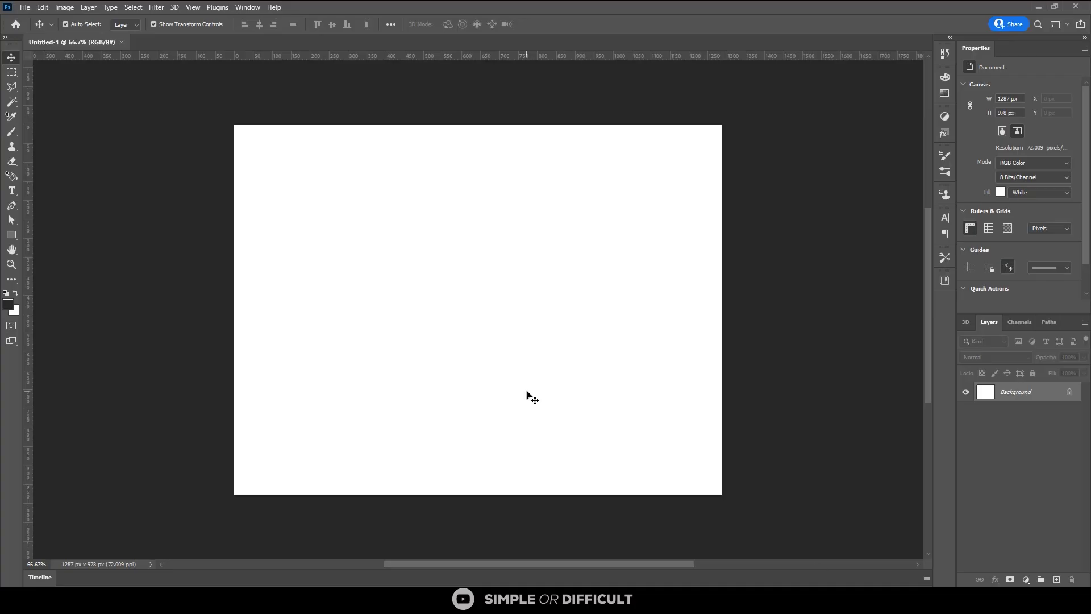
In Photoshop, paste the copied render into the blank 1287 x 978 px document as a new layer.
key("ctrl+v")
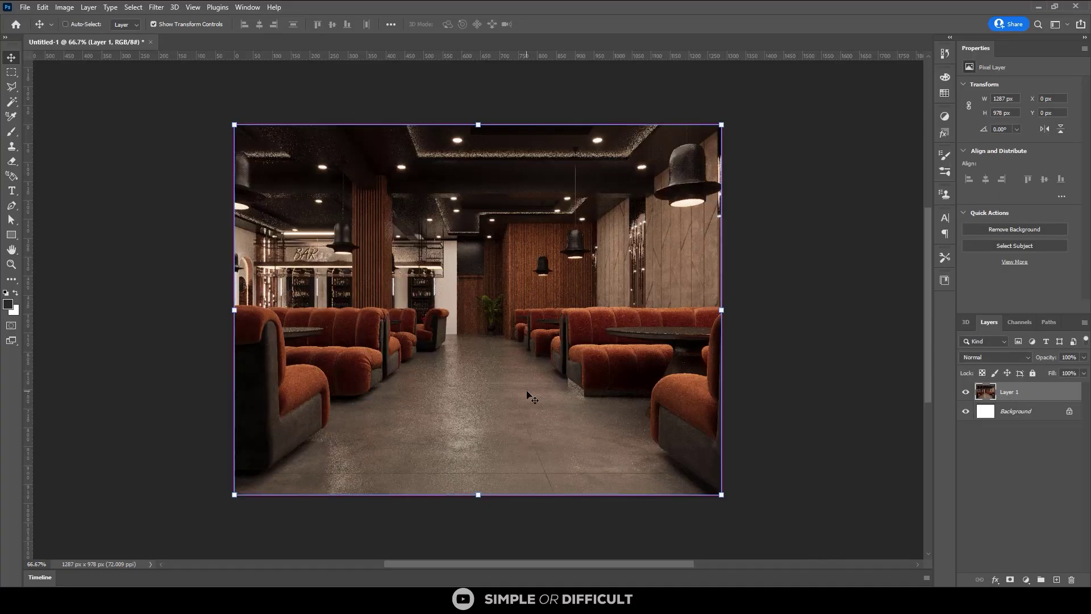
scroll(603, 295, "up", 1, "alt")
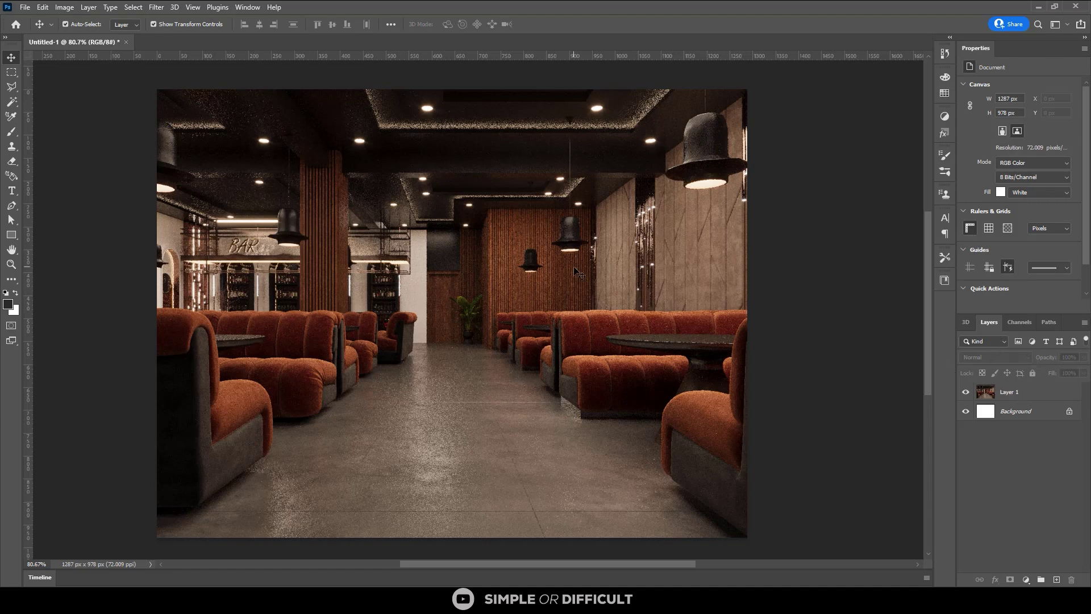
Switch back to the Corona frame buffer and erase the rendered image.
left_click(1040, 7)
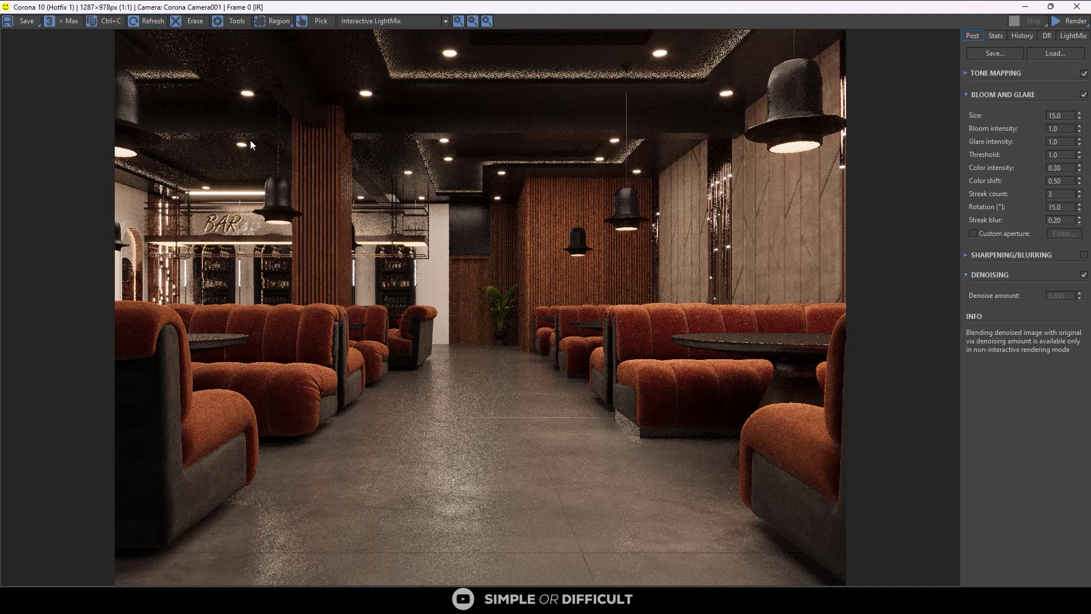
left_click(190, 21)
left_click(534, 319)
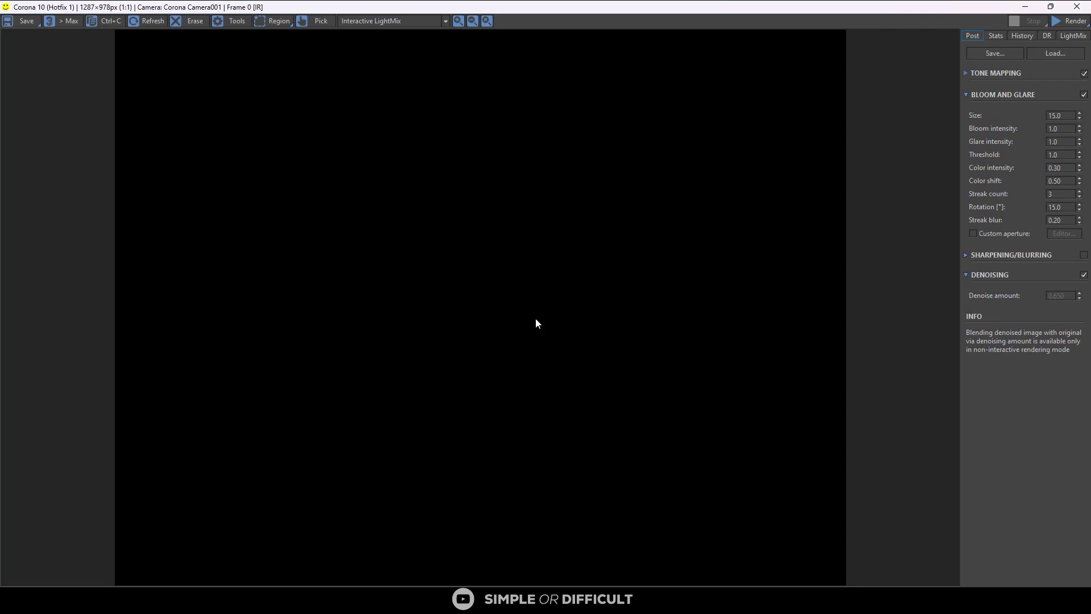
Start interactive rendering of the camera view and dismiss the Corona error message window.
left_click(237, 21)
left_click(237, 21)
left_click(231, 26)
left_click(225, 21)
left_click(1073, 24)
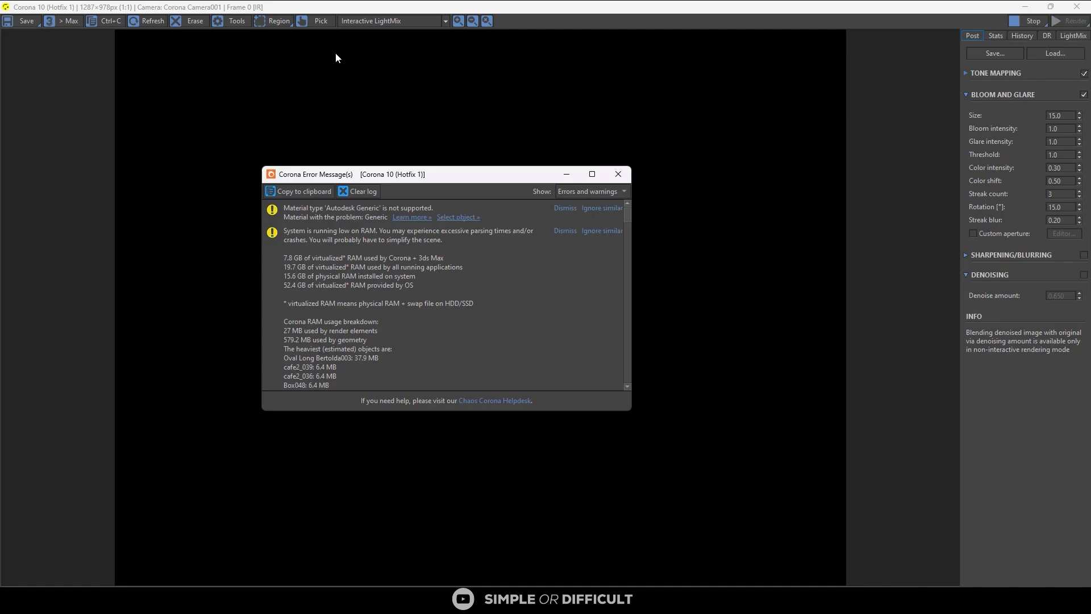
left_click(408, 112)
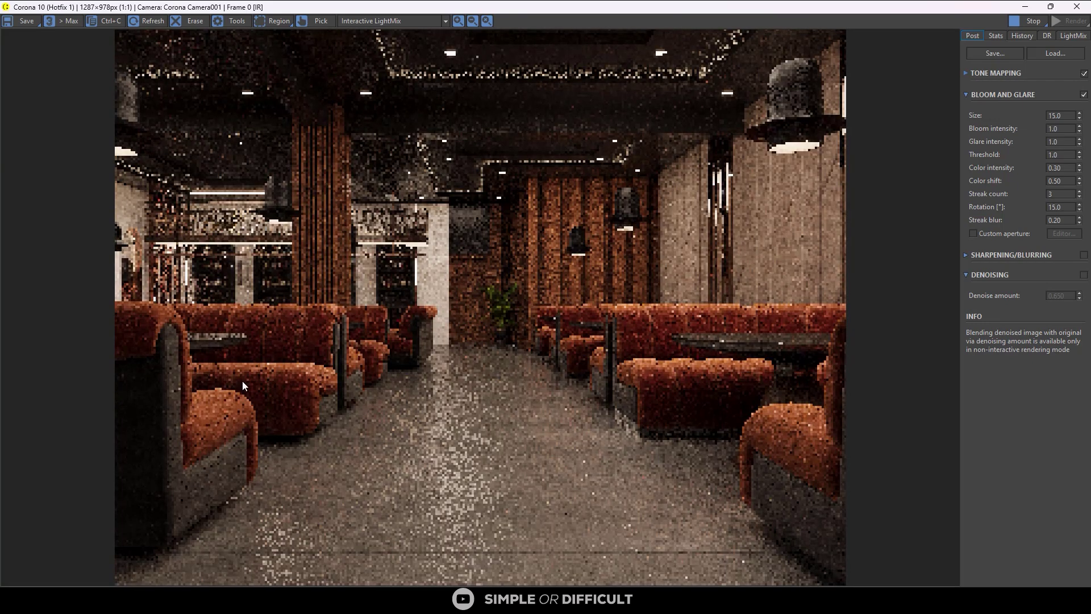
Enable region rendering, draw a region around the front sofa seat on the bar side, and inspect it up close.
left_click(283, 24)
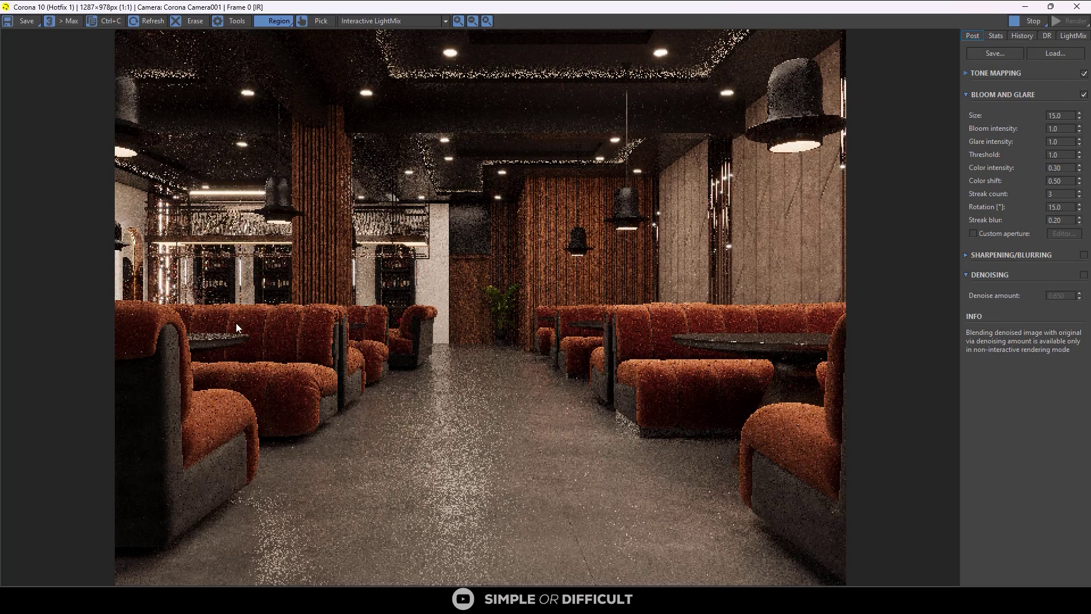
left_click_drag(251, 343, 337, 426)
scroll(311, 387, "up", 3)
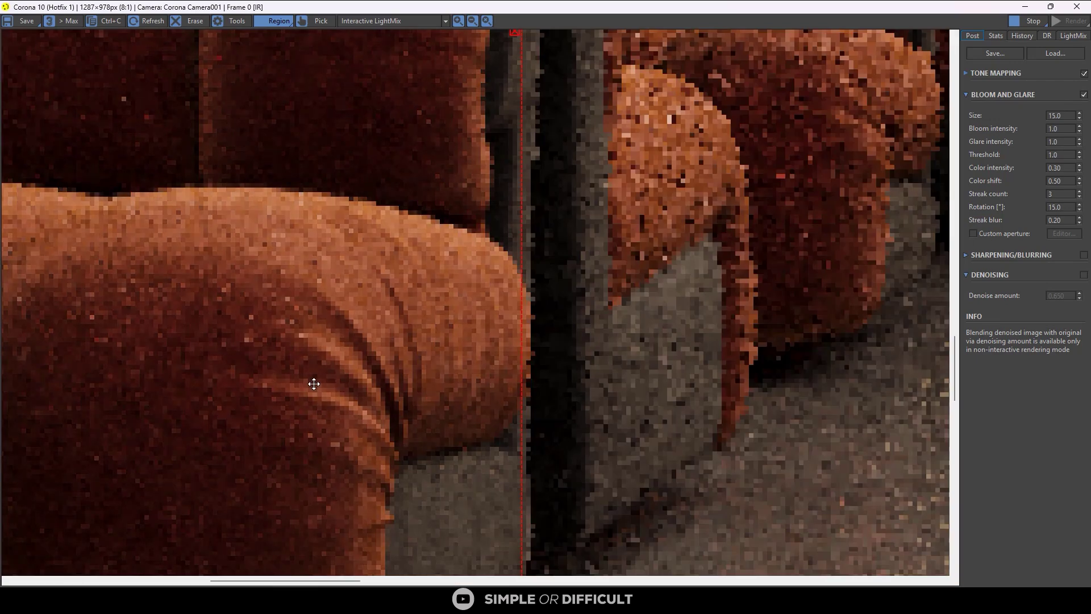
scroll(312, 382, "down", 2)
scroll(341, 360, "down", 1)
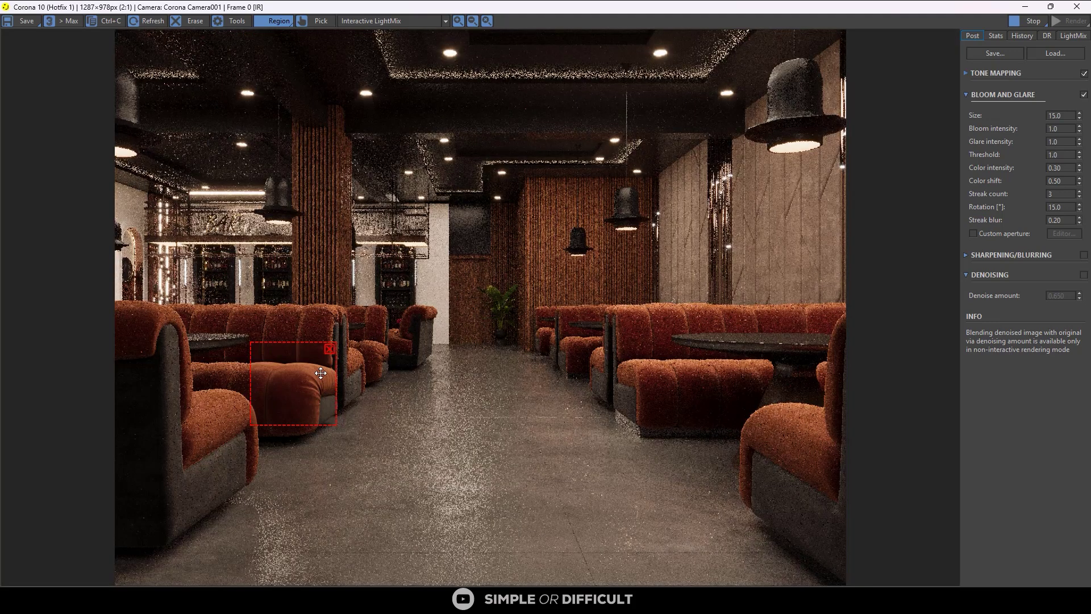
scroll(313, 376, "up", 3)
scroll(232, 340, "down", 3)
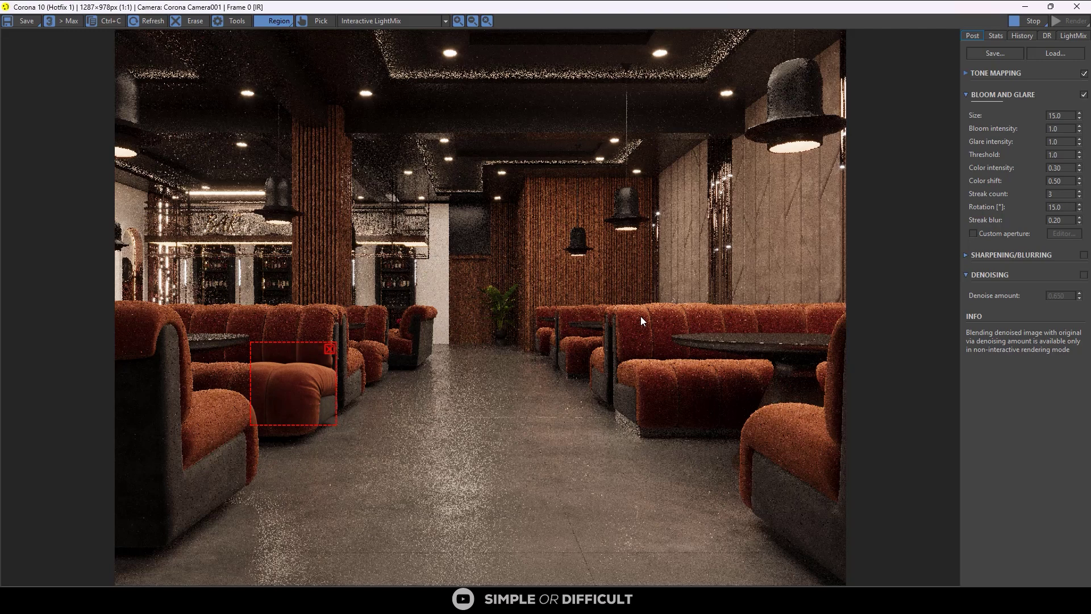
Draw a second render region over the sofa and table on the wood-panelled side of the room.
left_click_drag(621, 298, 704, 391)
scroll(689, 353, "up", 3)
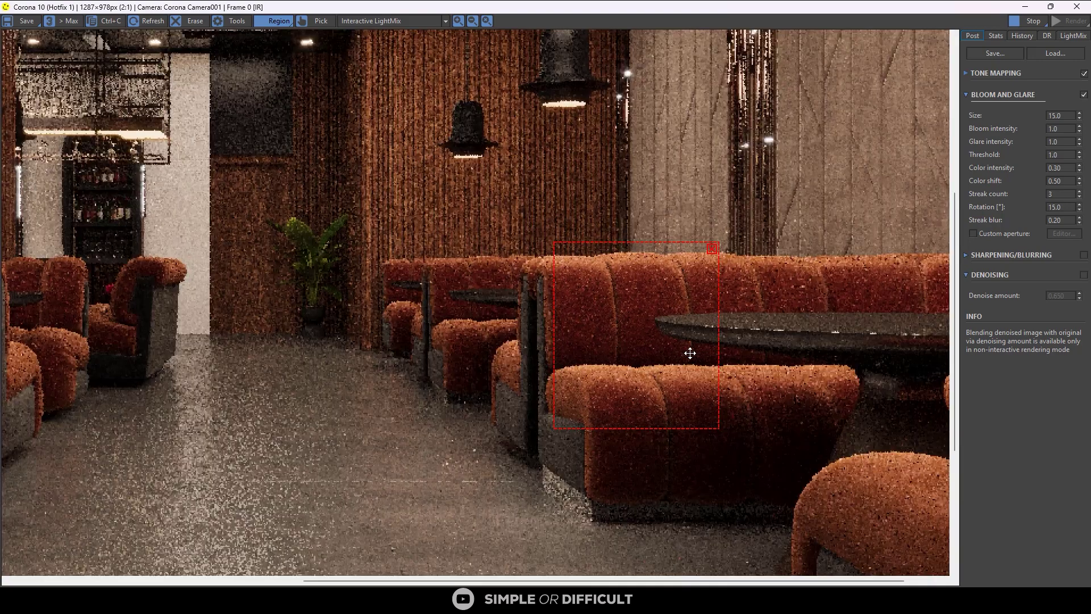
scroll(690, 353, "down", 3)
Place a third render region over the potted plant and delete it.
mouse_move(539, 312)
left_mouse_down()
mouse_move(603, 318)
mouse_move(622, 378)
left_mouse_up()
left_click_drag(586, 318, 518, 301)
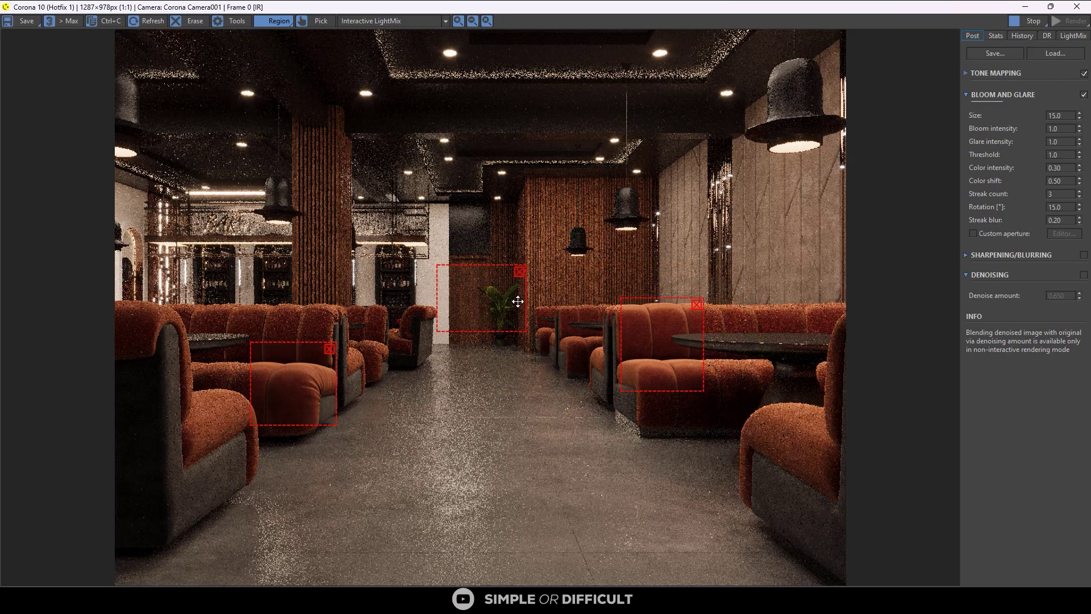
left_click(519, 272)
Toggle all render regions off and back on, and remove them all.
left_click(271, 24)
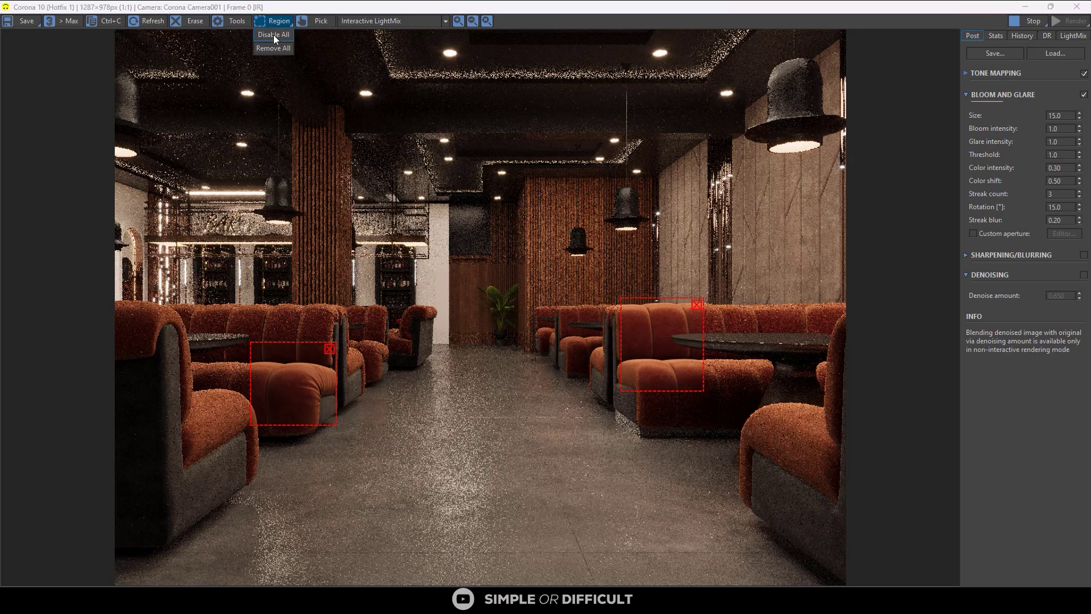
left_click(274, 35)
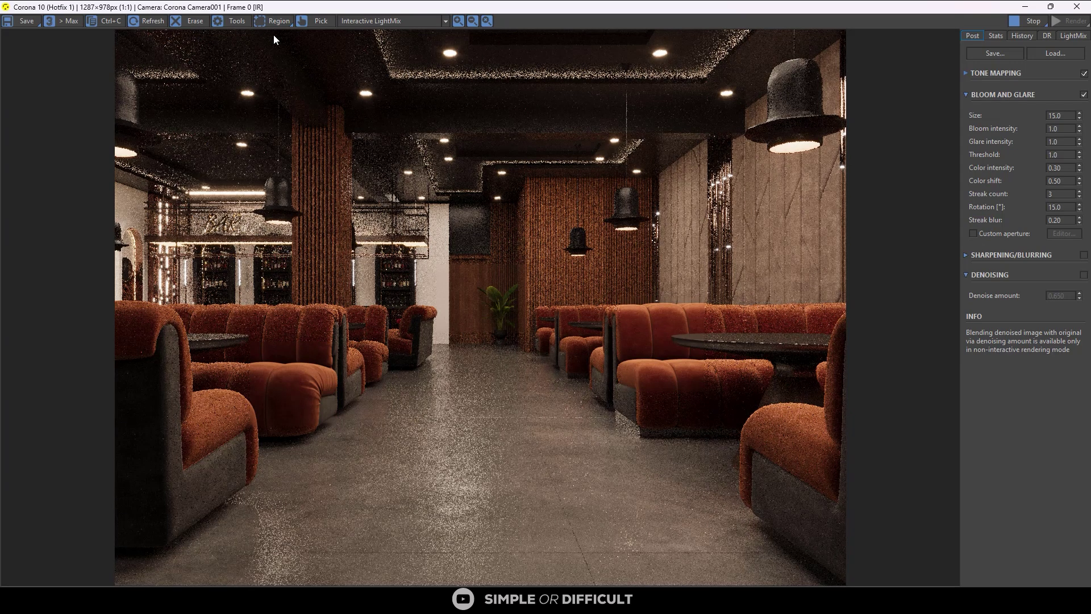
left_click(270, 22)
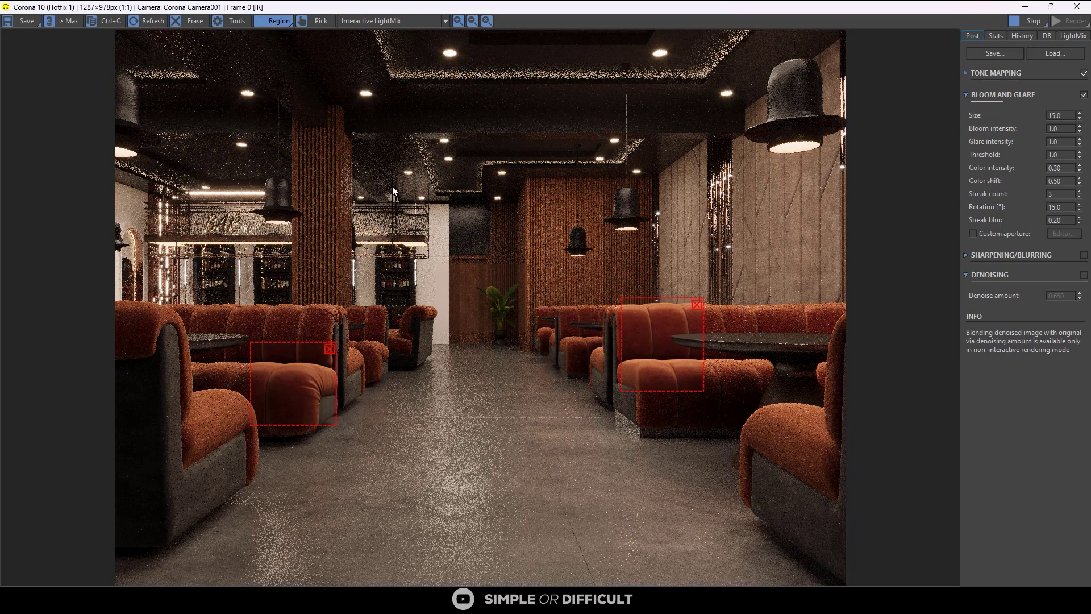
right_click(270, 23)
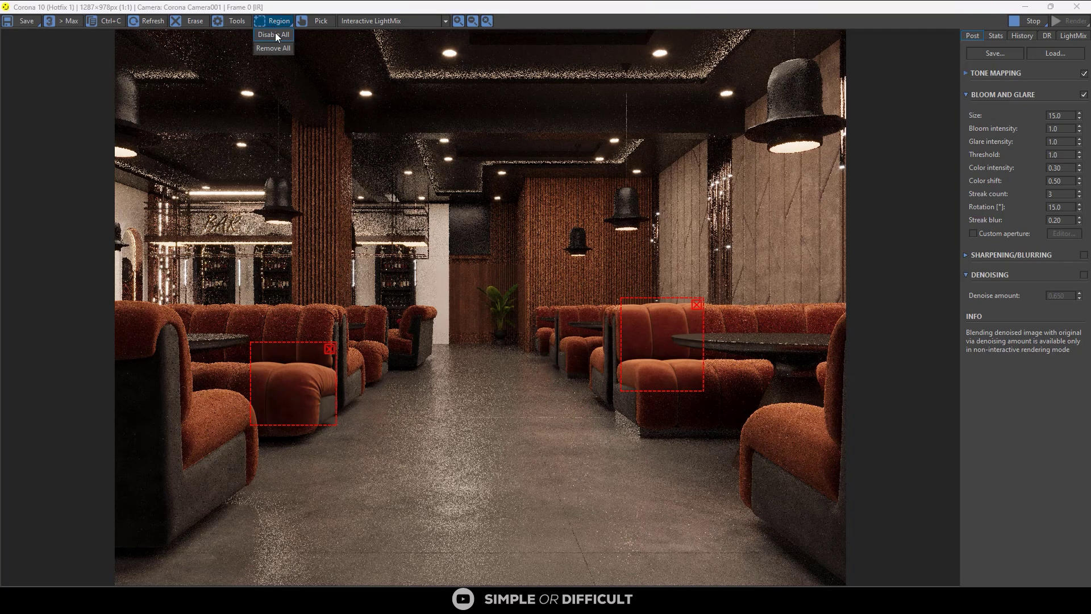
left_click(275, 45)
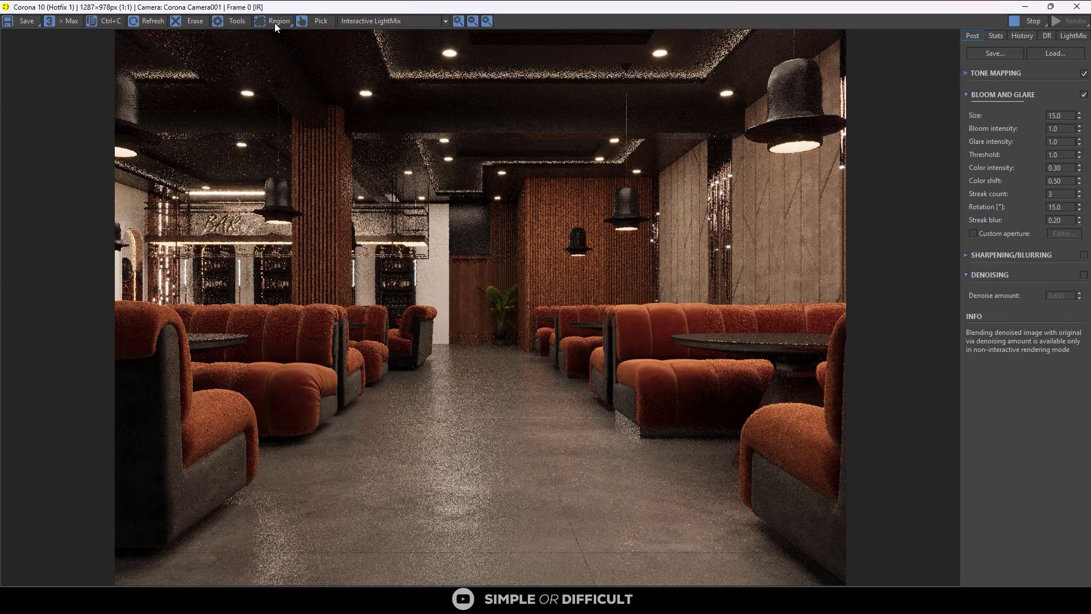
Turn on object picking, shrink the frame buffer to reveal the camera viewport, and select sofa groups directly from the render.
left_click(315, 22)
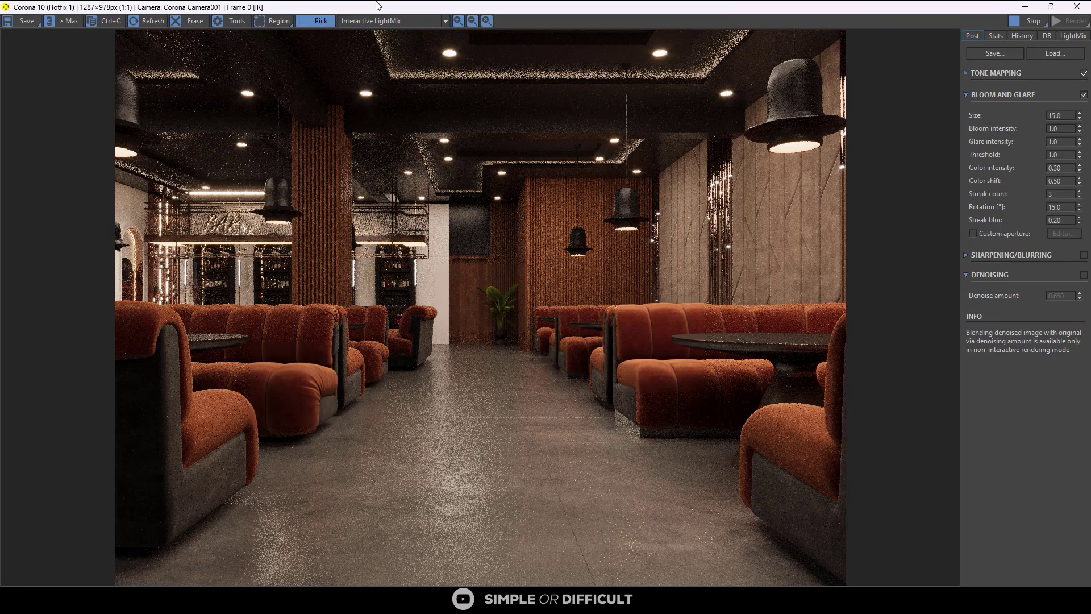
left_click_drag(431, 6, 411, 85)
key("c")
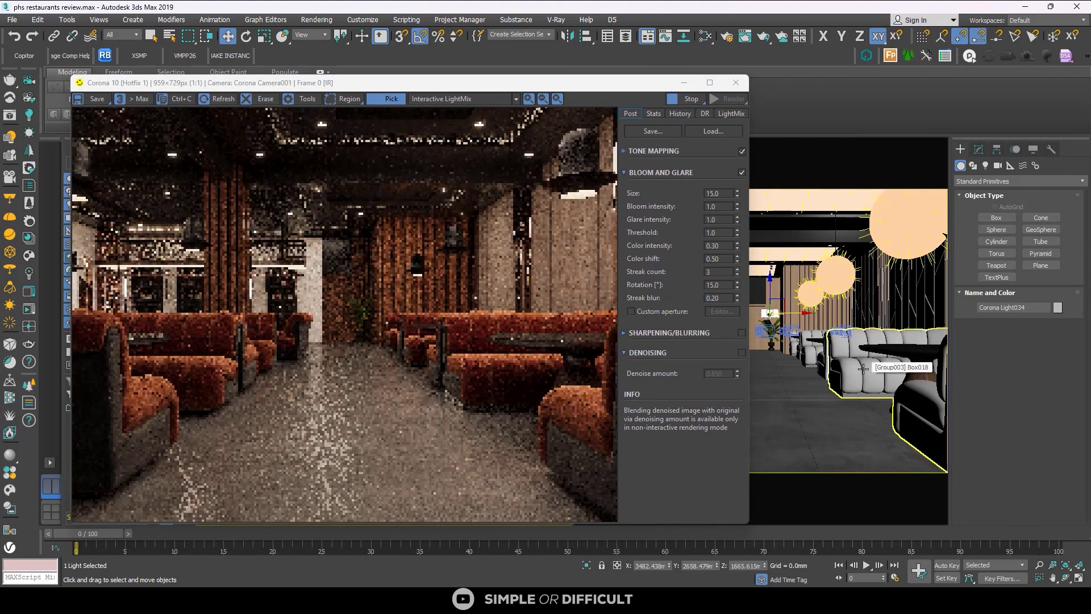
left_click(486, 366)
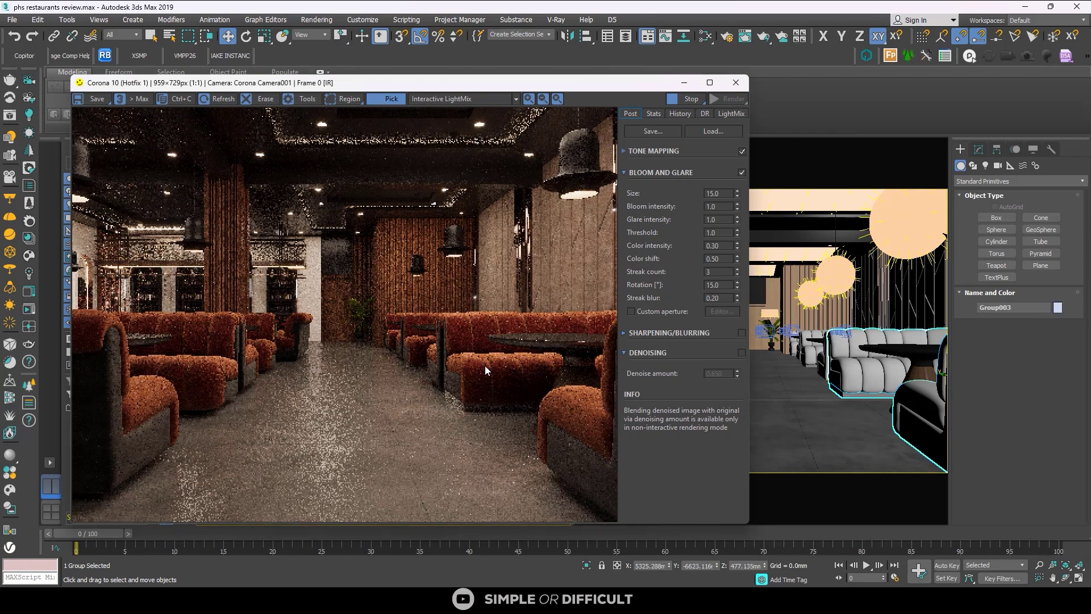
left_click(413, 343)
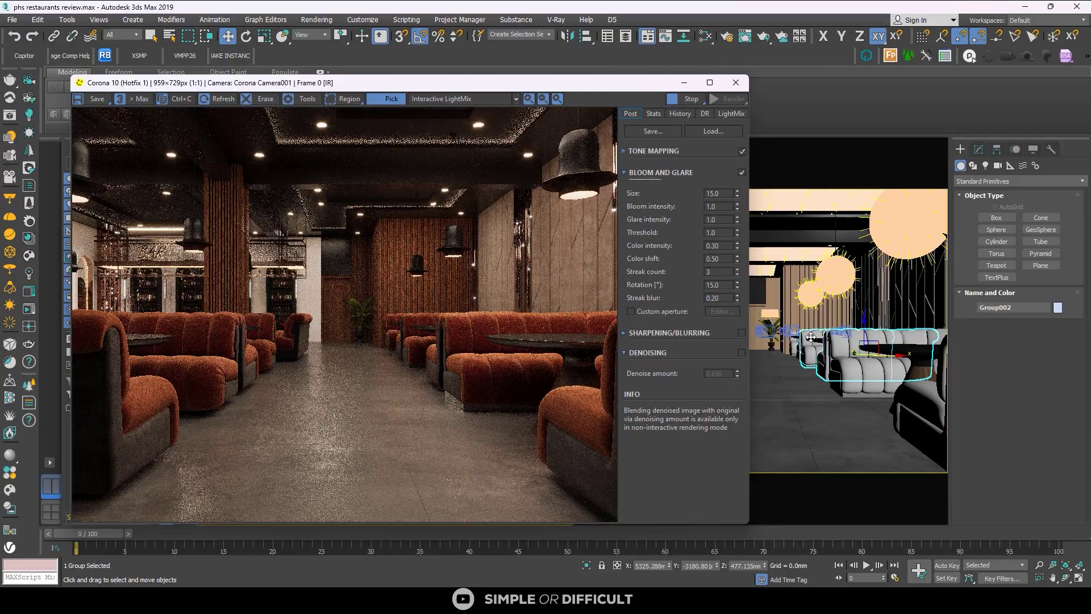
Maximise the frame buffer, view the BAR 01 light pass, and switch the displayed pass to BEAUTY.
double_click(544, 82)
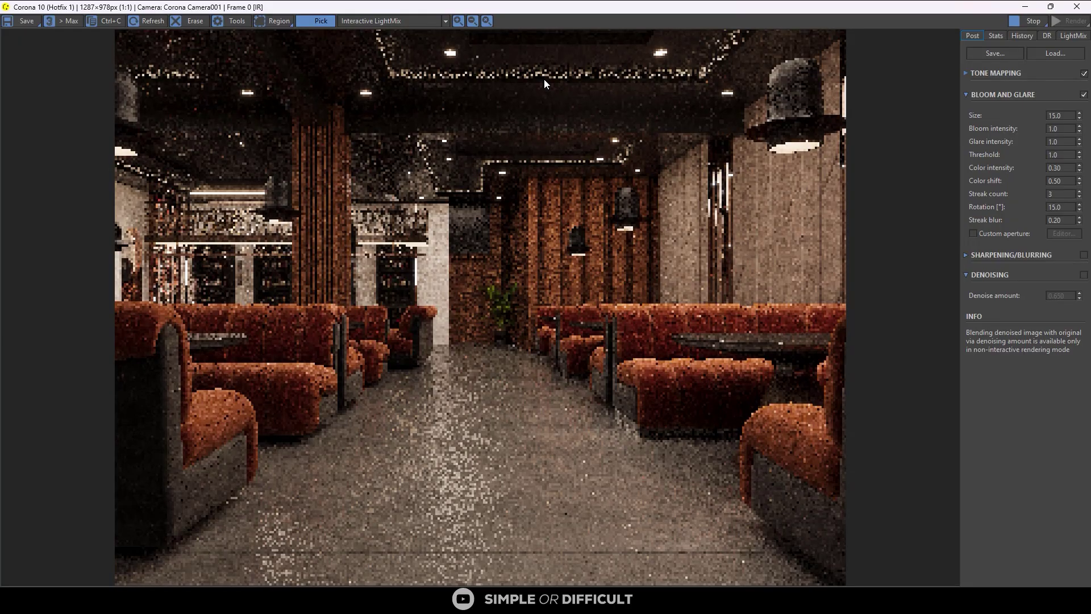
left_click(392, 21)
left_click(353, 34)
left_click(446, 21)
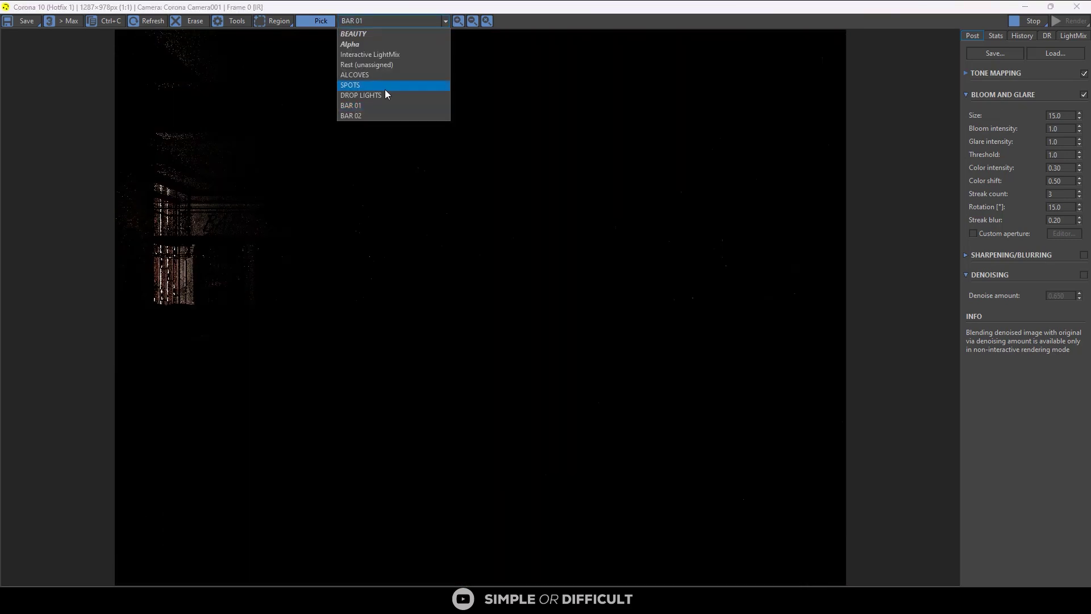
left_click(445, 20)
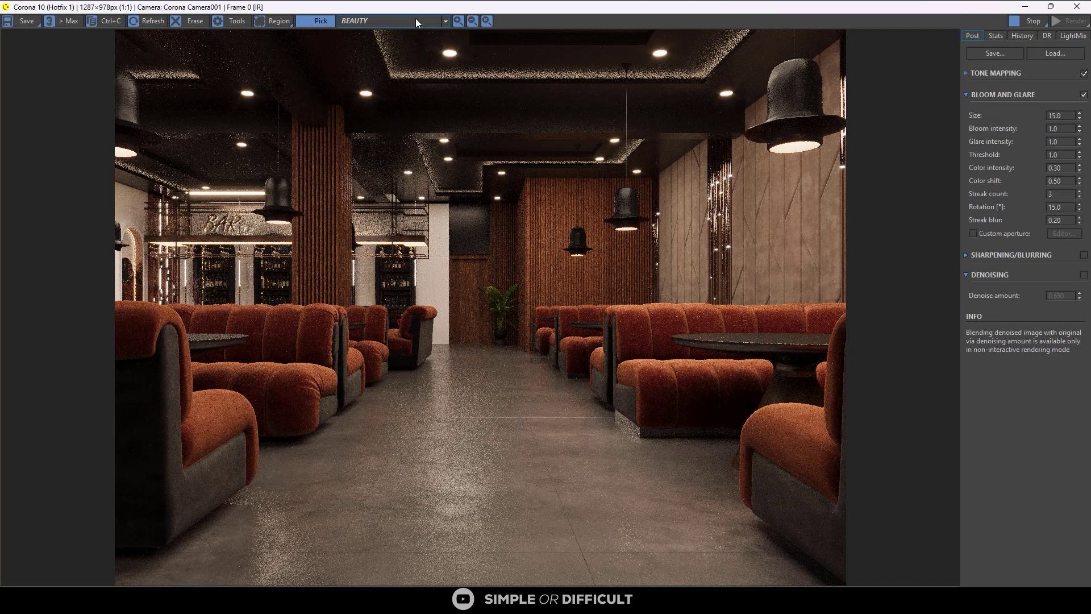
Examine the BEAUTY render at several zoom levels, using the frame buffer's zoom tools and the wheel, and return to full view.
left_click(458, 21)
left_click(472, 21)
left_click(459, 21)
left_click(459, 21)
double_click(472, 21)
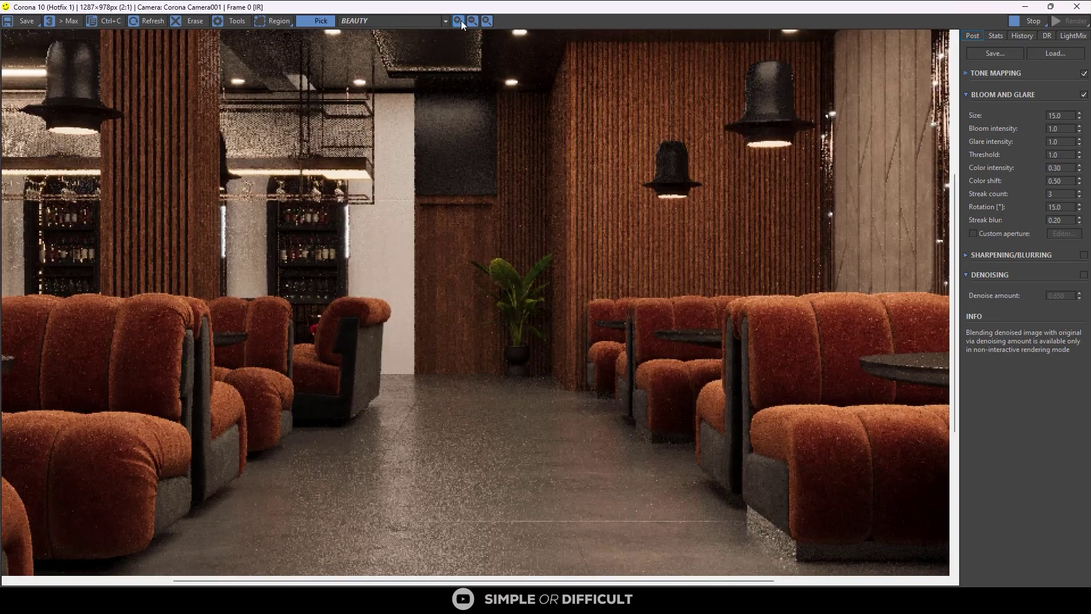
left_click(458, 21)
left_click(458, 21)
left_click(486, 21)
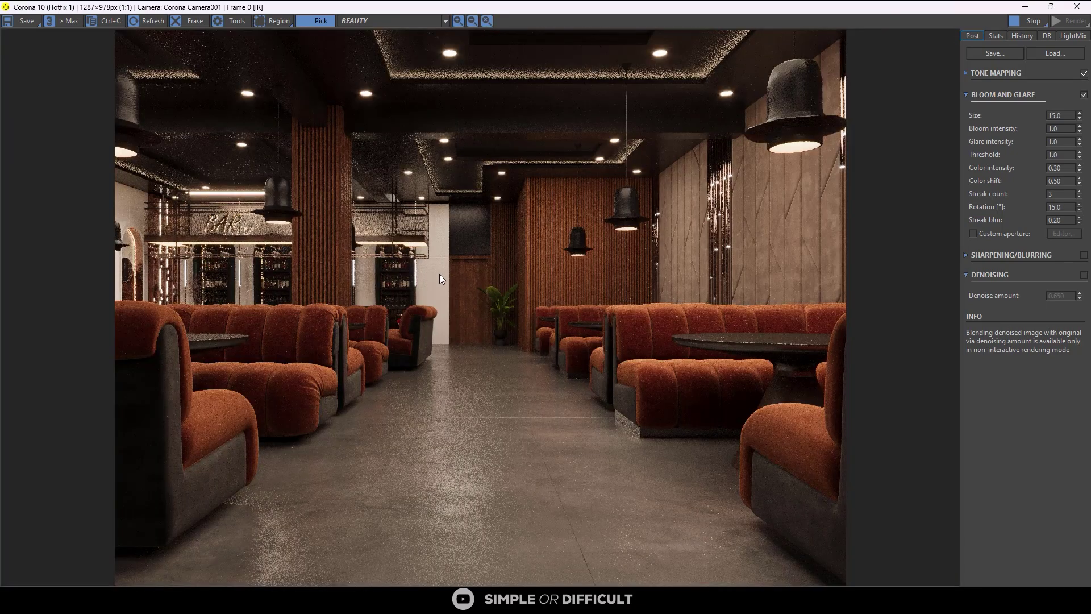
scroll(447, 279, "up", 4)
scroll(447, 279, "down", 3)
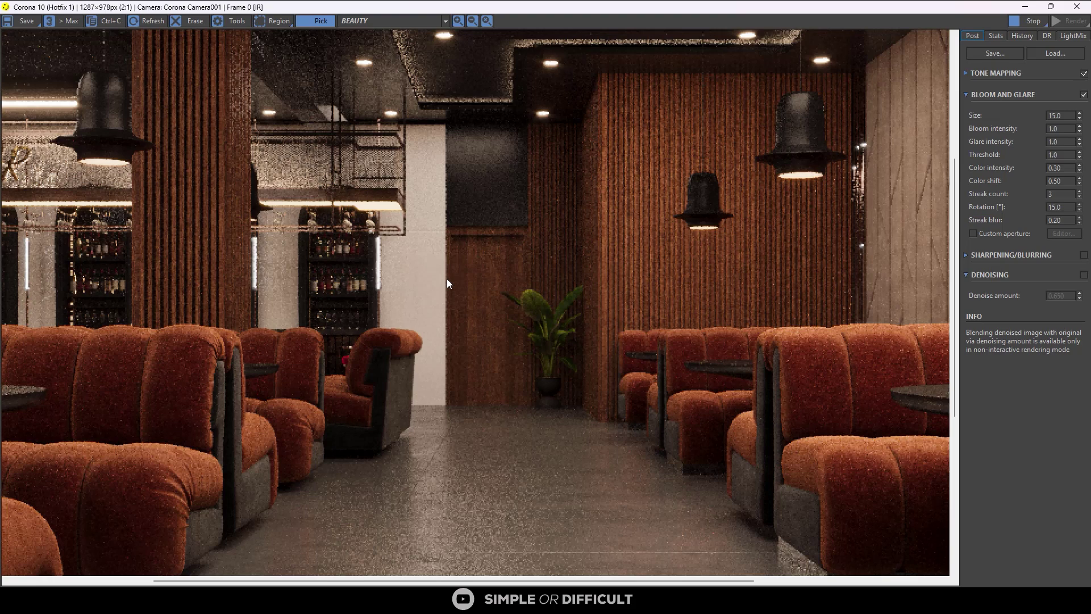
scroll(448, 280, "down", 1)
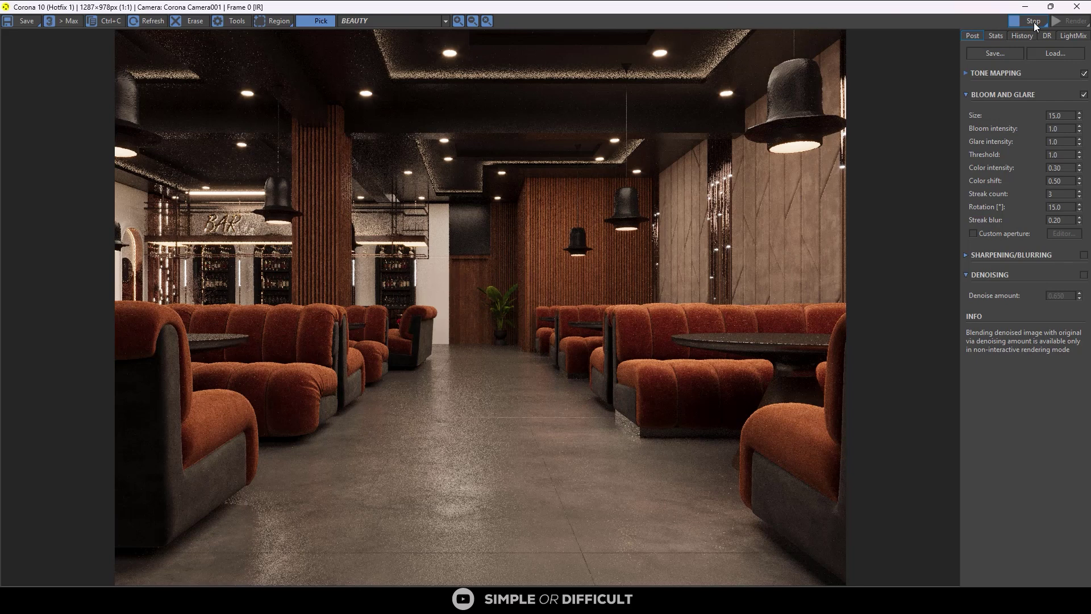
Inspect the option for cancelling a render, and stop the running 1920 x 1459 px render along with its denoising.
left_click(1042, 24)
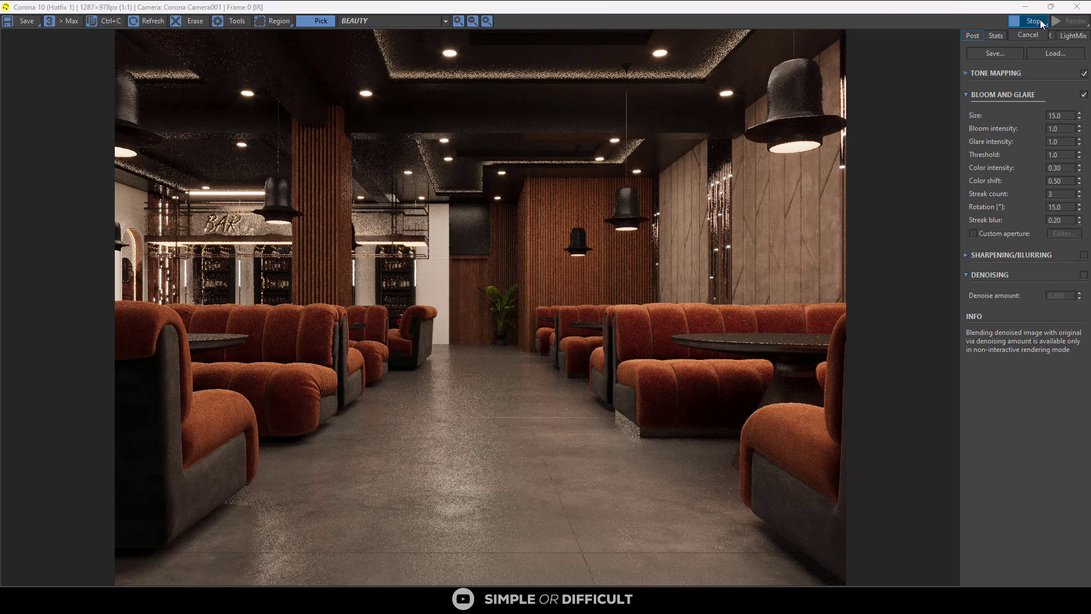
left_click(921, 26)
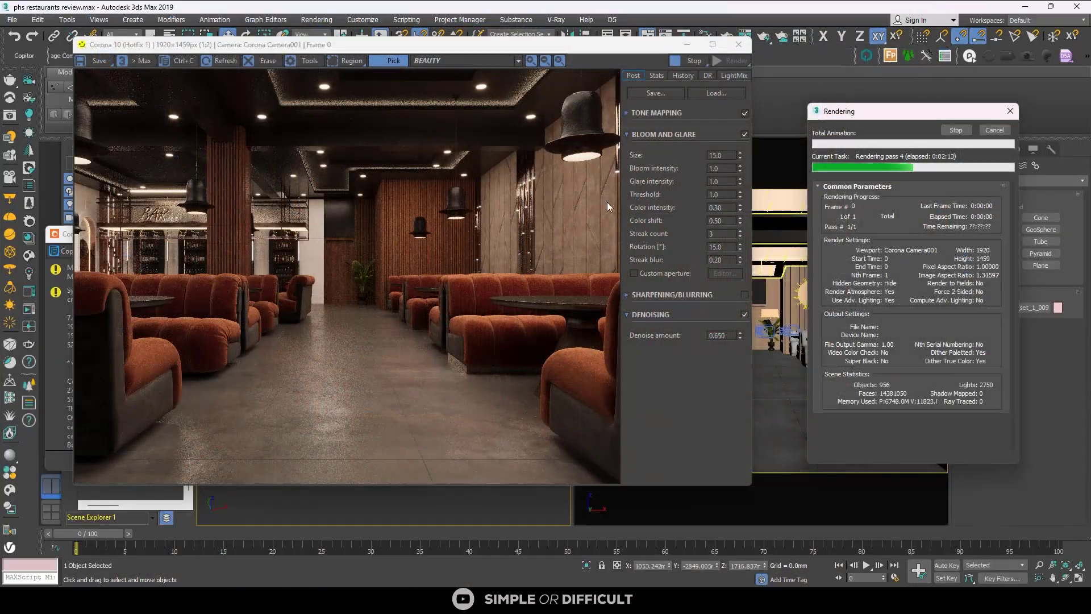
left_click(692, 61)
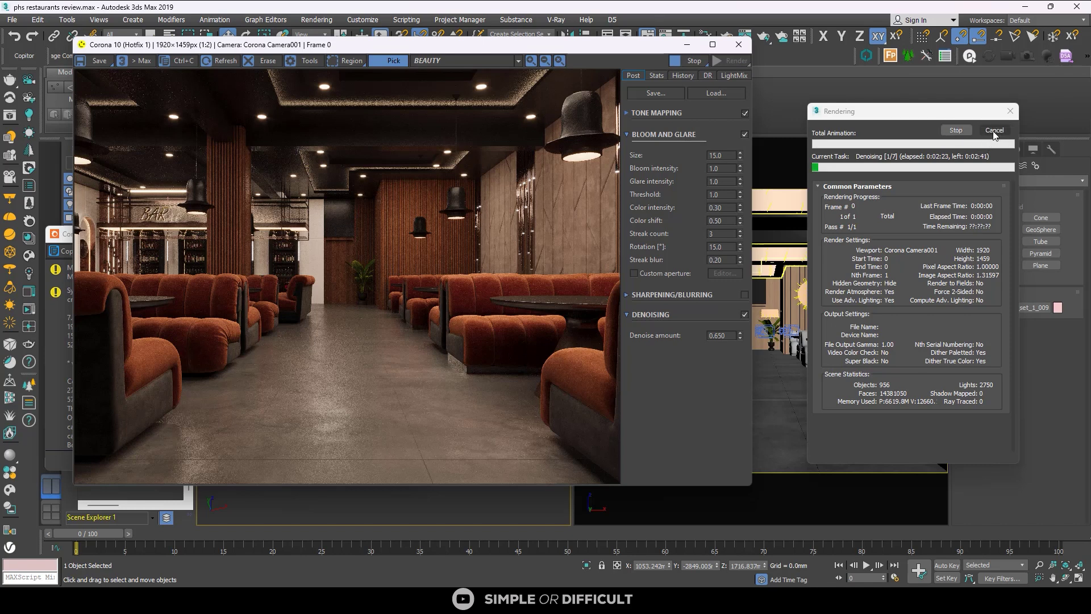
left_click(699, 64)
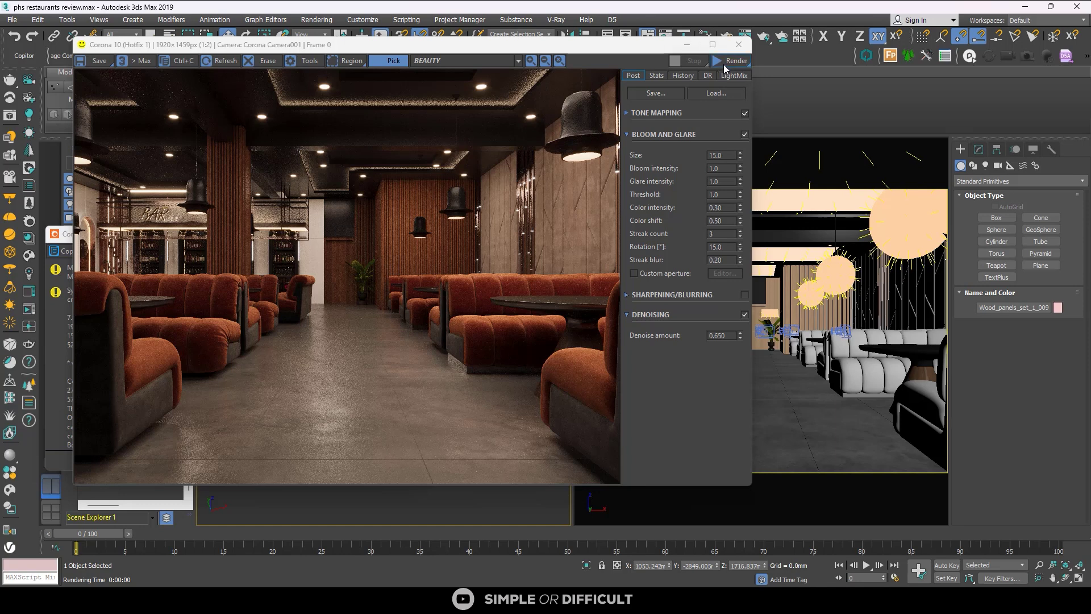
Resume the last render, let it run for a while, and stop it.
left_click(739, 64)
left_click(736, 89)
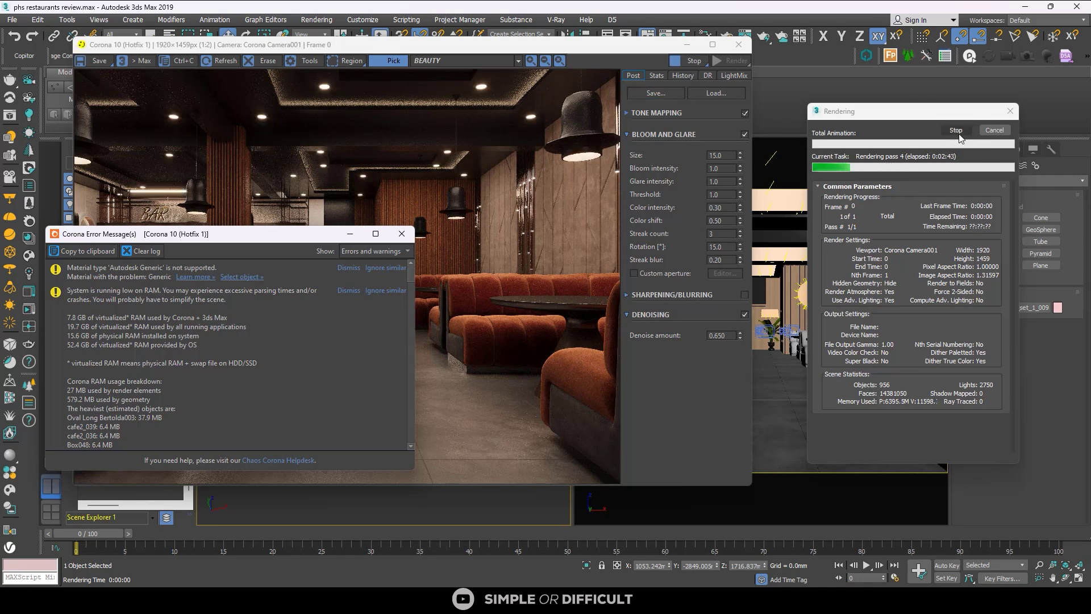
left_click(686, 62)
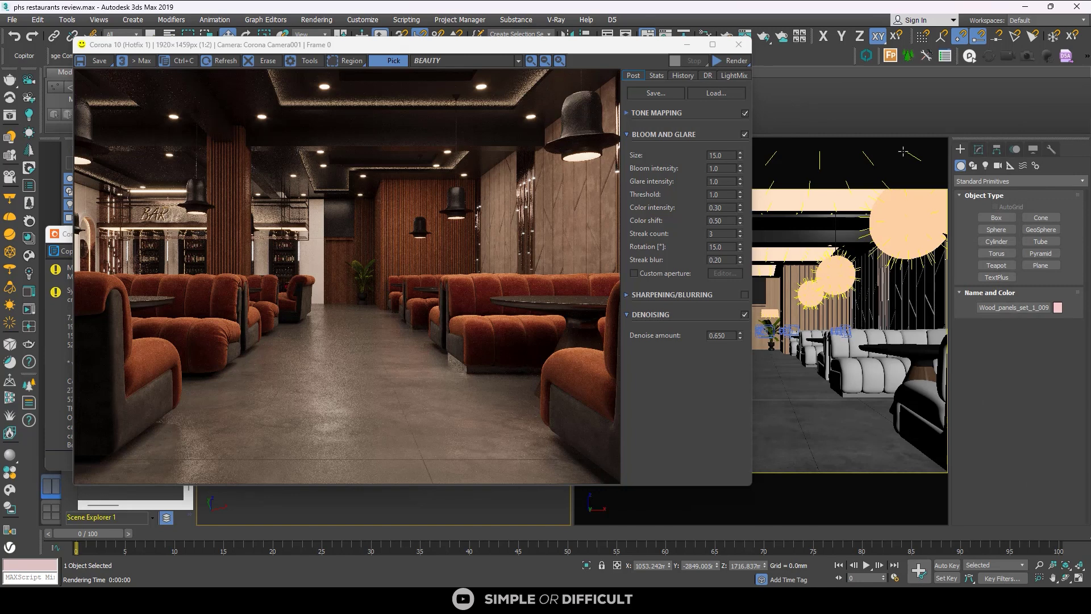
Resume rendering from the saved Corona EXR file RESTAURANT in the PASSES folder.
left_click(736, 61)
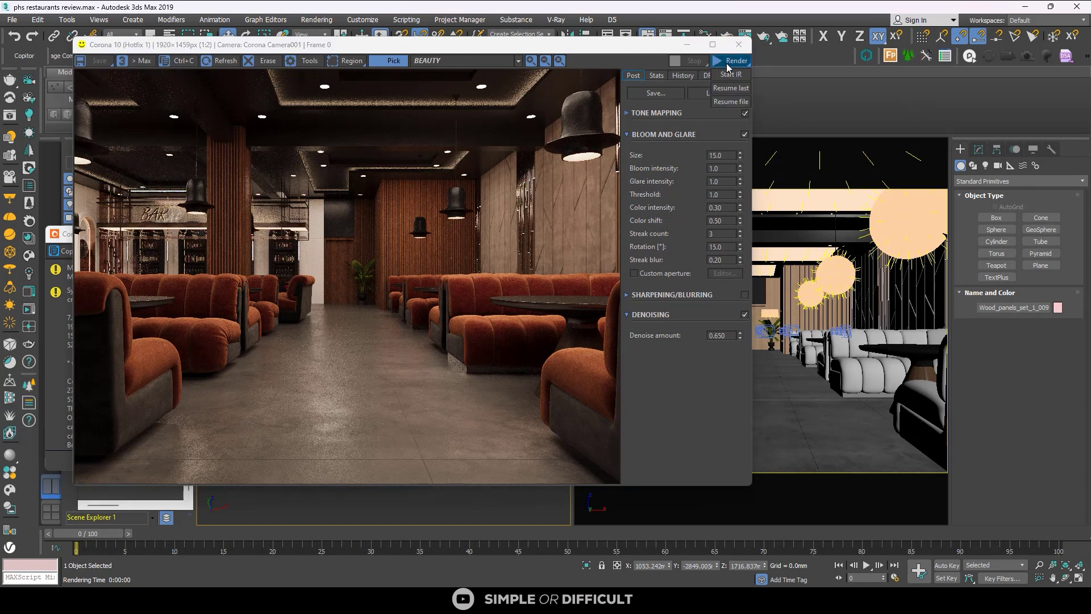
left_click(733, 102)
left_click(194, 134)
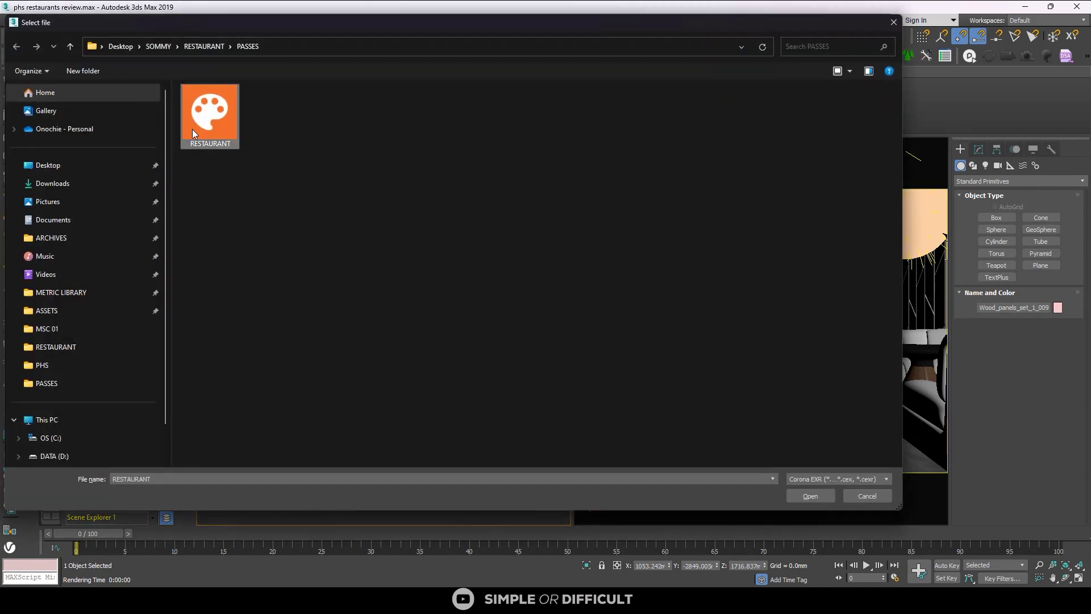
left_click(810, 496)
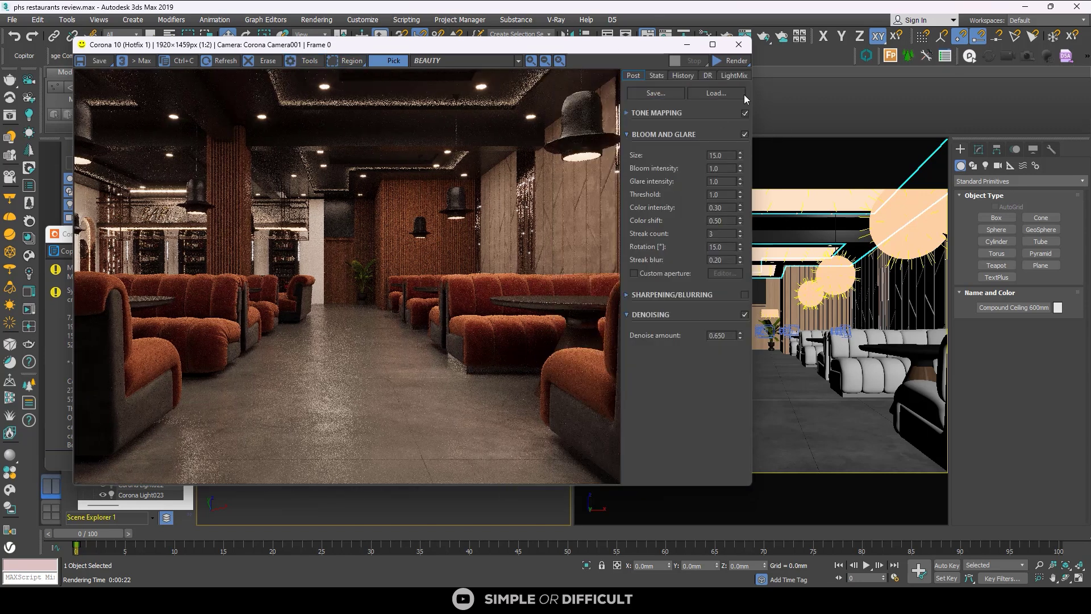
Examine the active tone mapping operators and the list of further operators available to add.
left_click(628, 113)
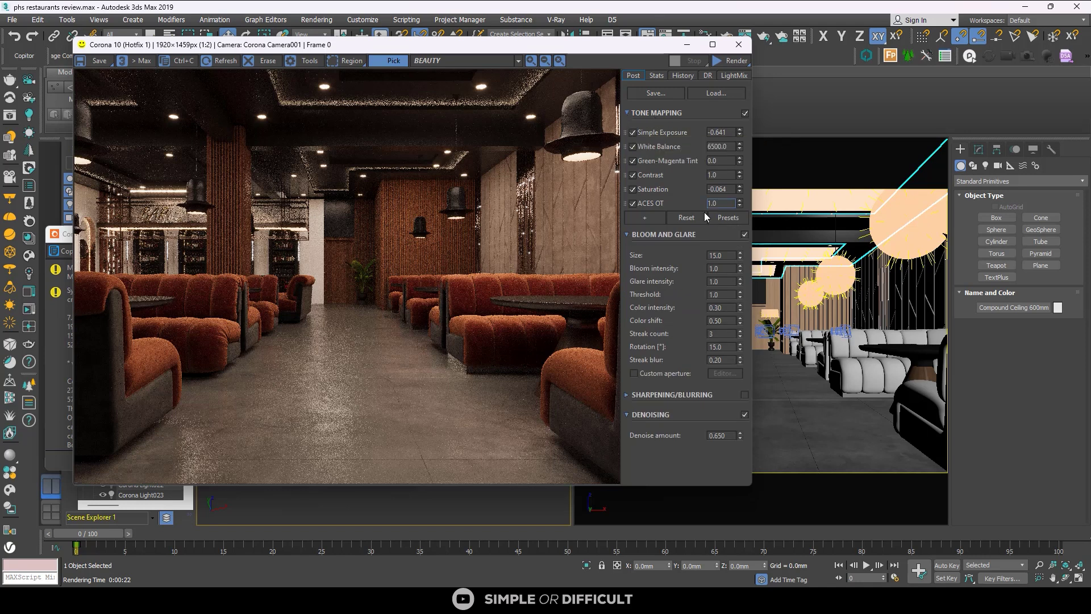
left_click(650, 219)
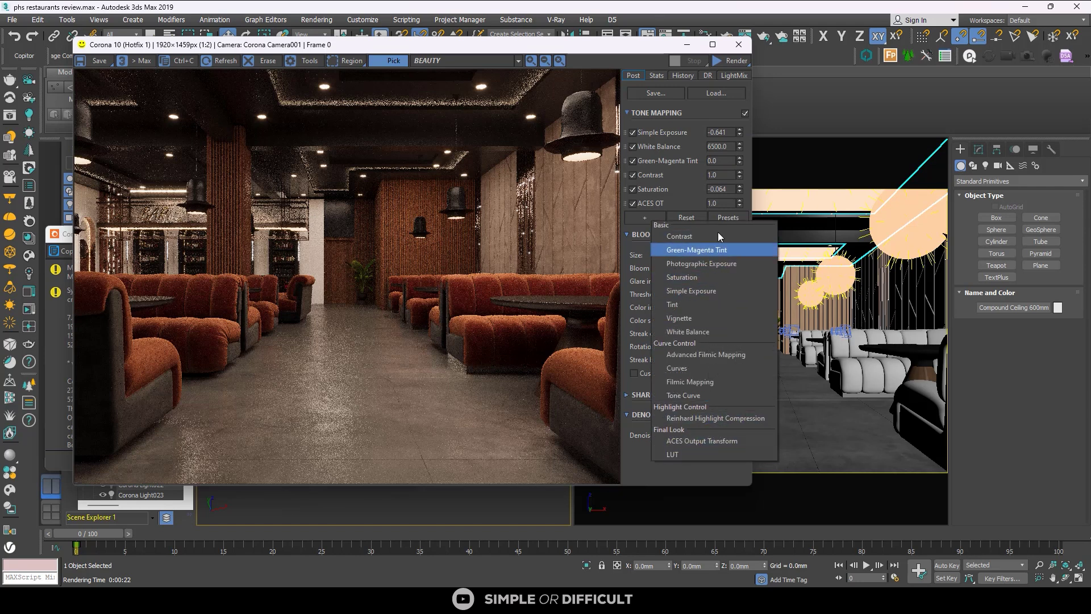
left_click(562, 286)
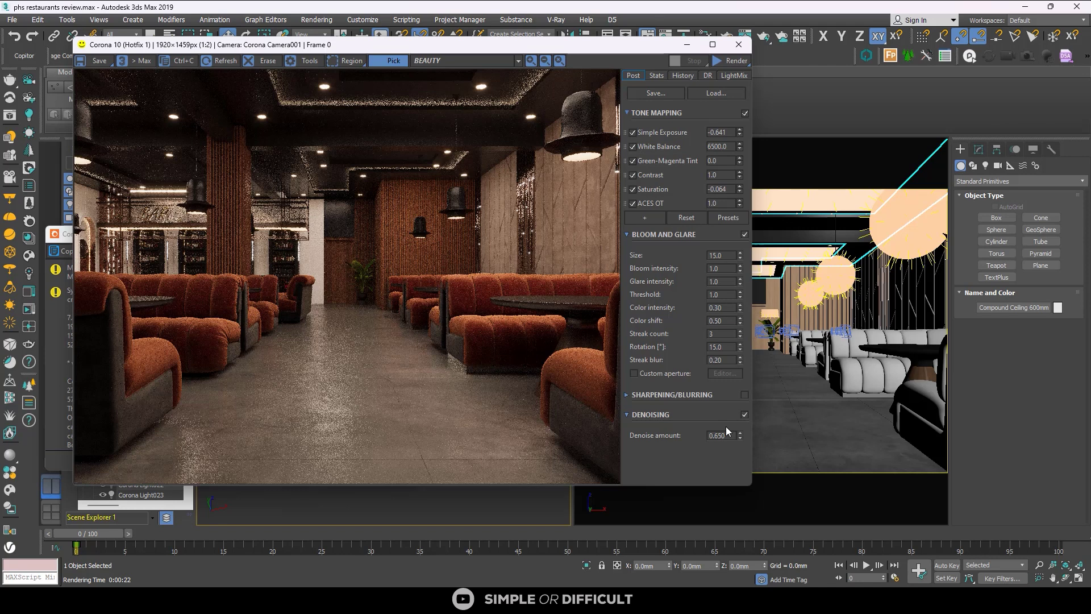
Enable sharpening/blurring for the render and set the sharpen amount to 3.0.
left_click(744, 394)
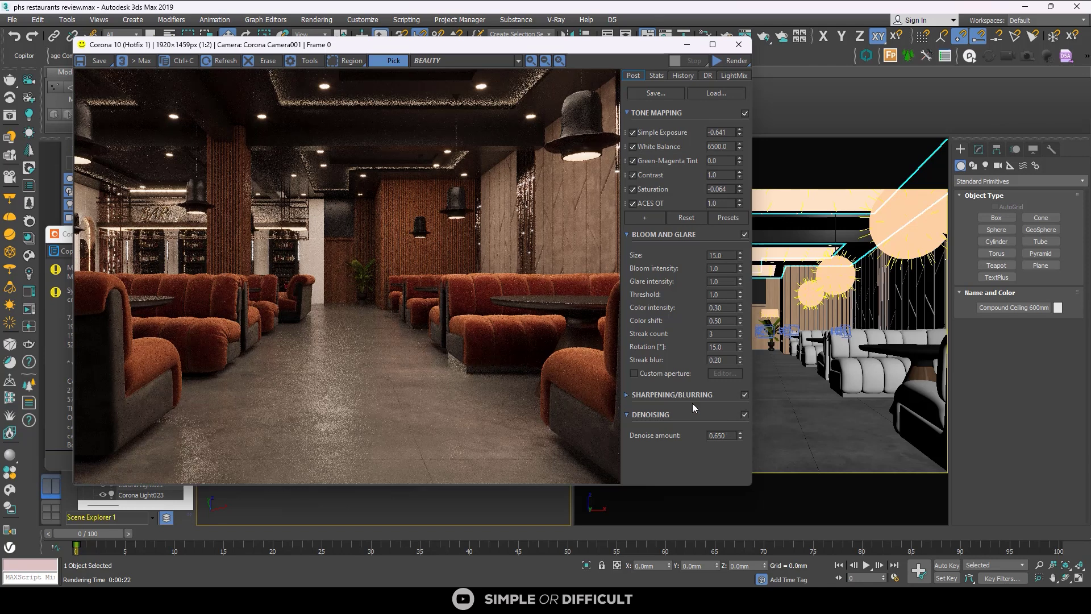
left_click(627, 394)
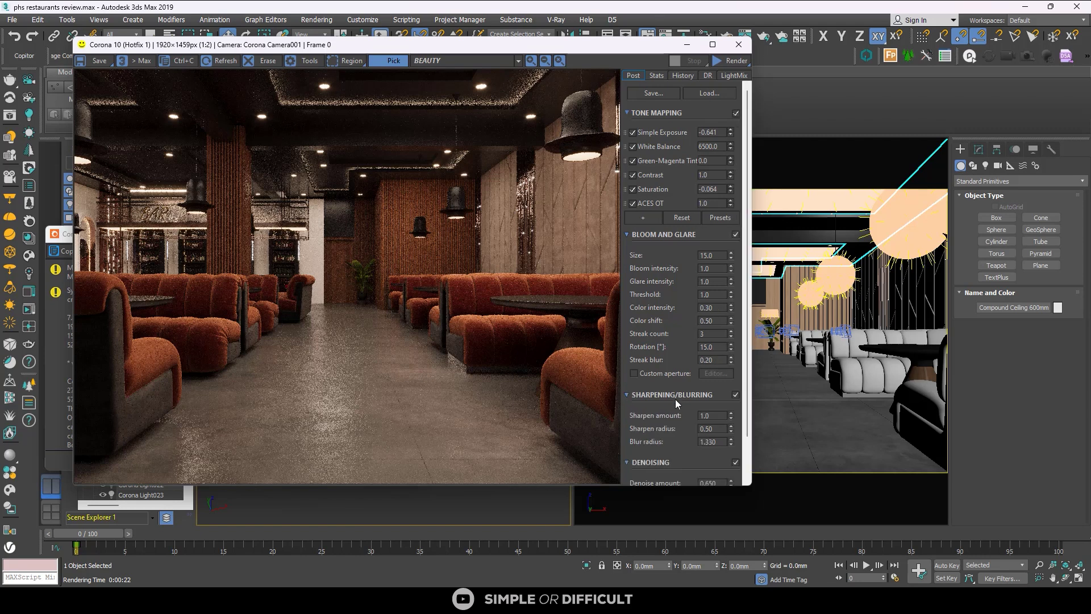
double_click(700, 412)
type("3.0")
key("Return")
scroll(686, 454, "down", 2)
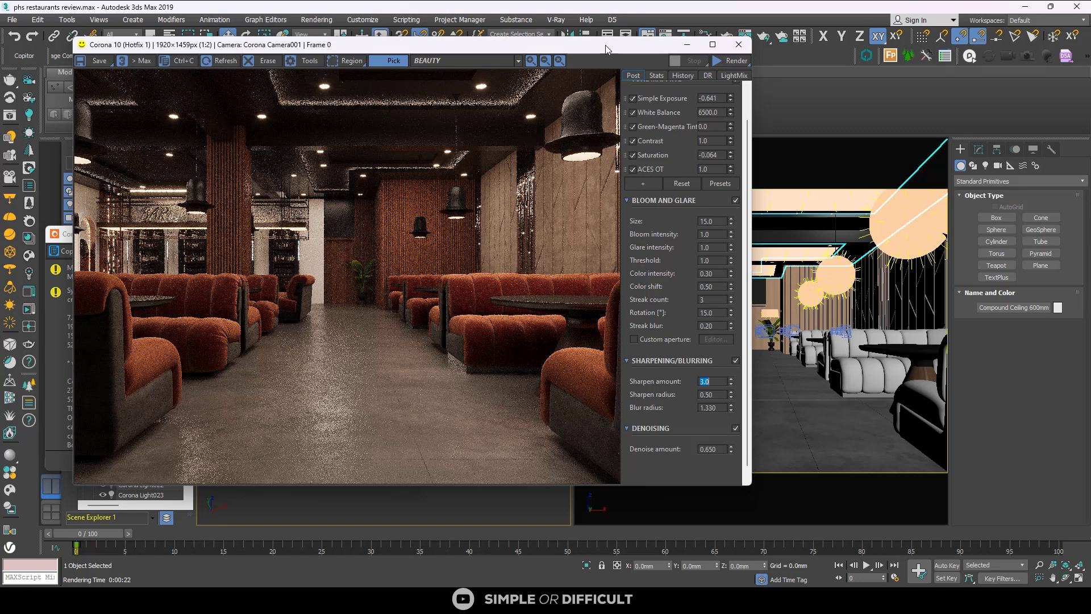
Inspect the render statistics, including the explanation of the total rays per second.
left_click(656, 75)
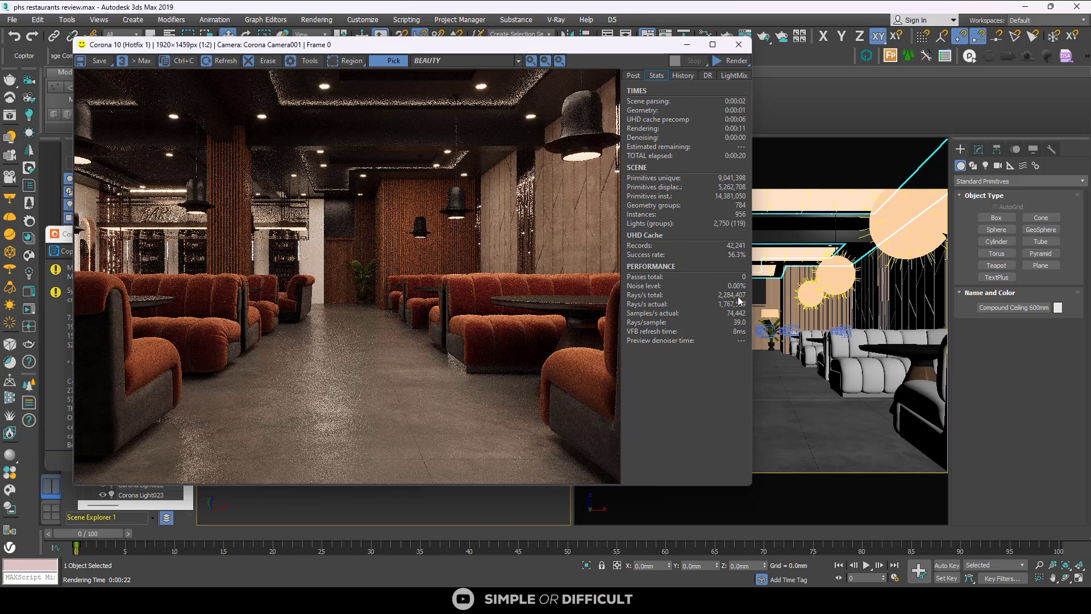
mouse_move(739, 300)
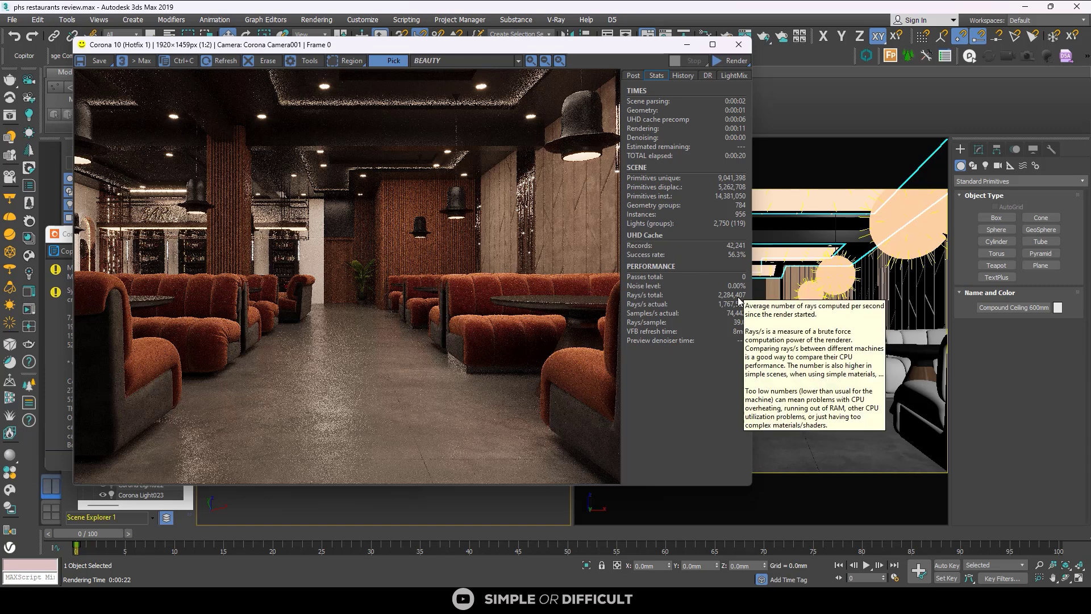
Run an interactive render of the camera view, store its frame in the render history, and stop it.
left_click(683, 75)
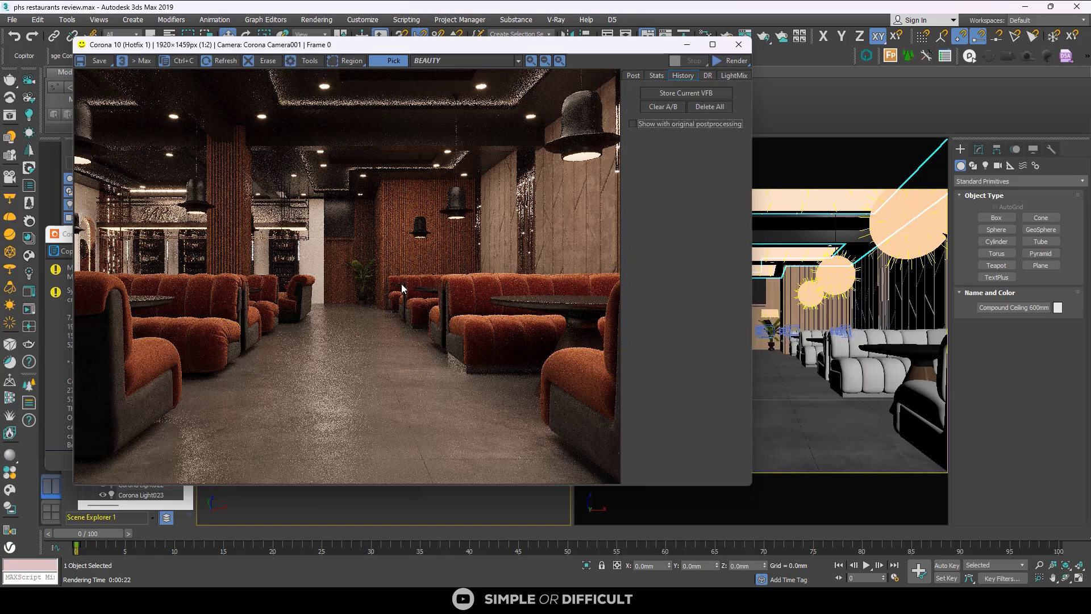
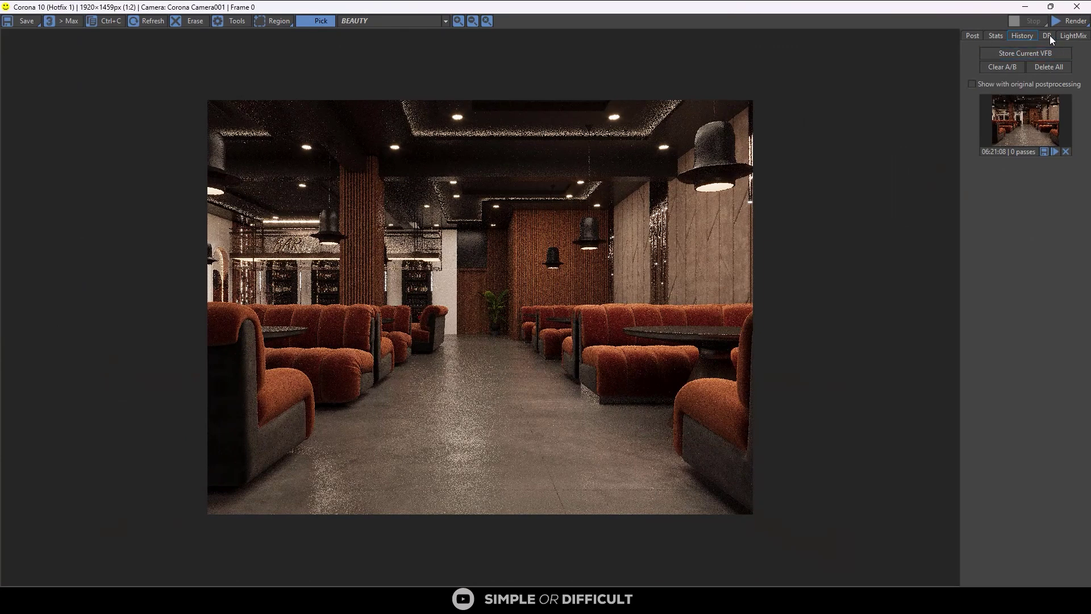
left_click(1076, 21)
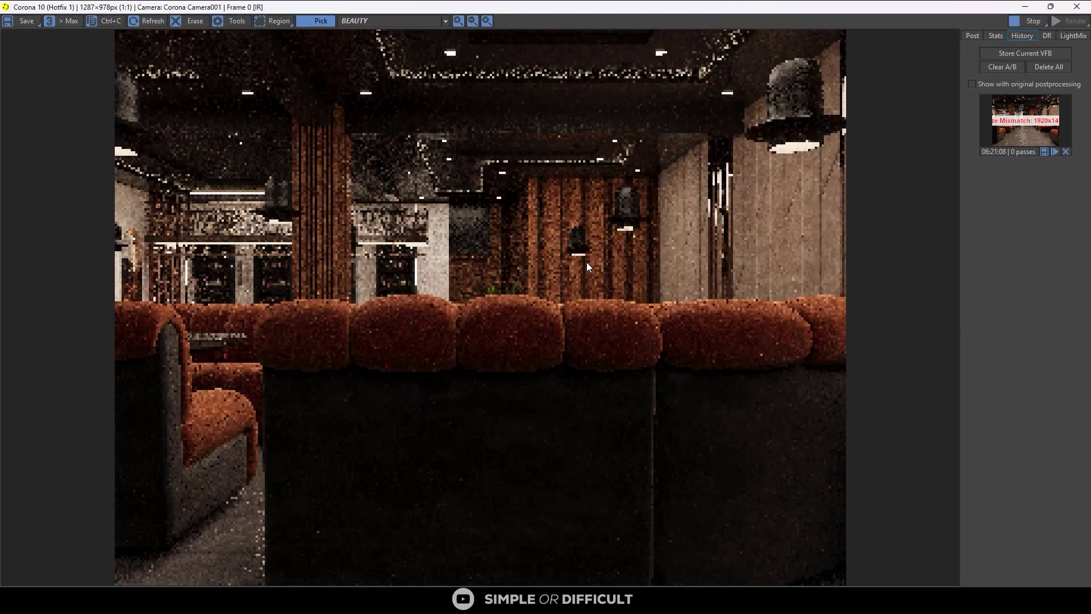
left_click(1022, 53)
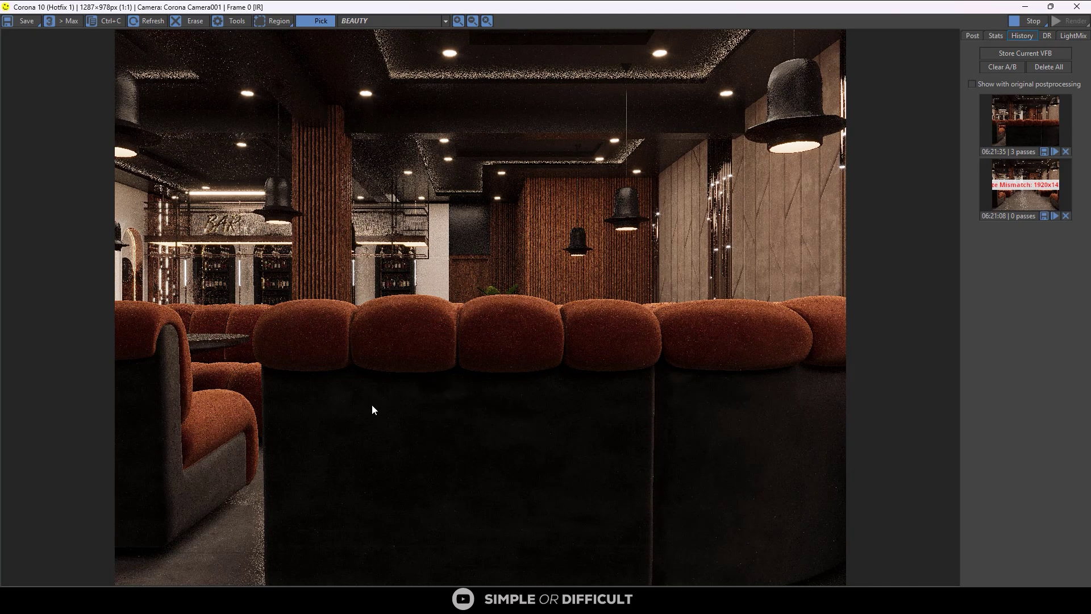
left_click(1030, 23)
Undo the last three operations in the 3ds Max scene and return to the frame buffer.
left_click(1026, 7)
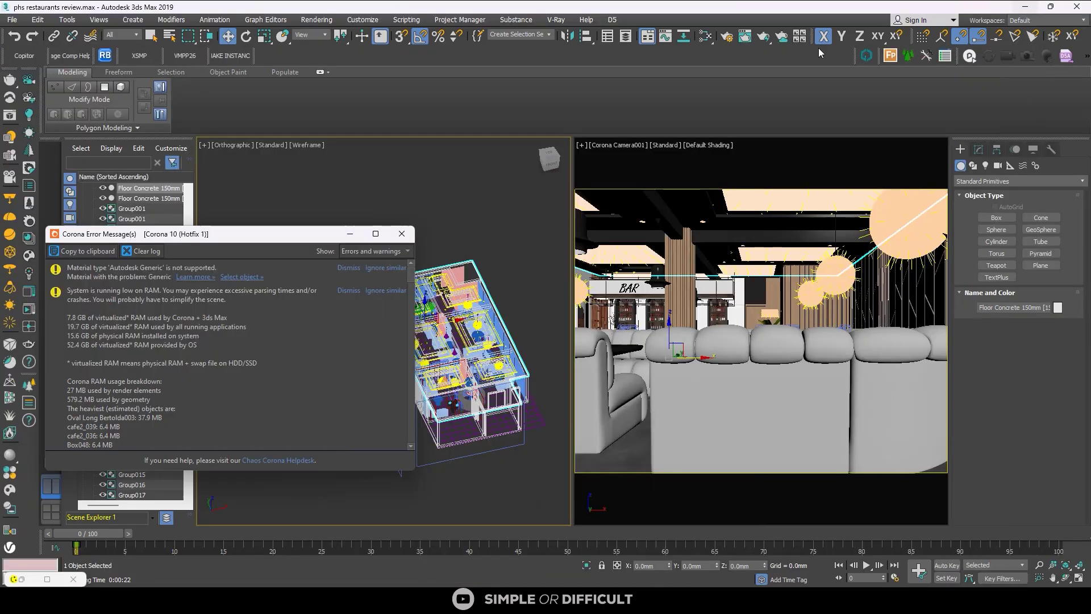
left_click(17, 38)
left_click(17, 39)
left_click(17, 39)
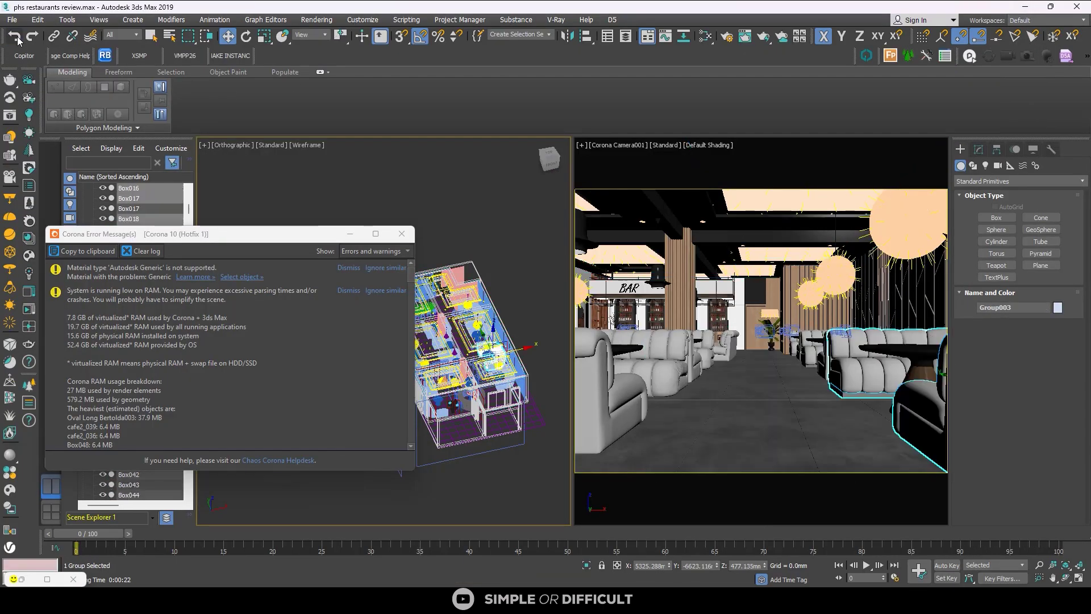
right_click(405, 156)
left_click(390, 136)
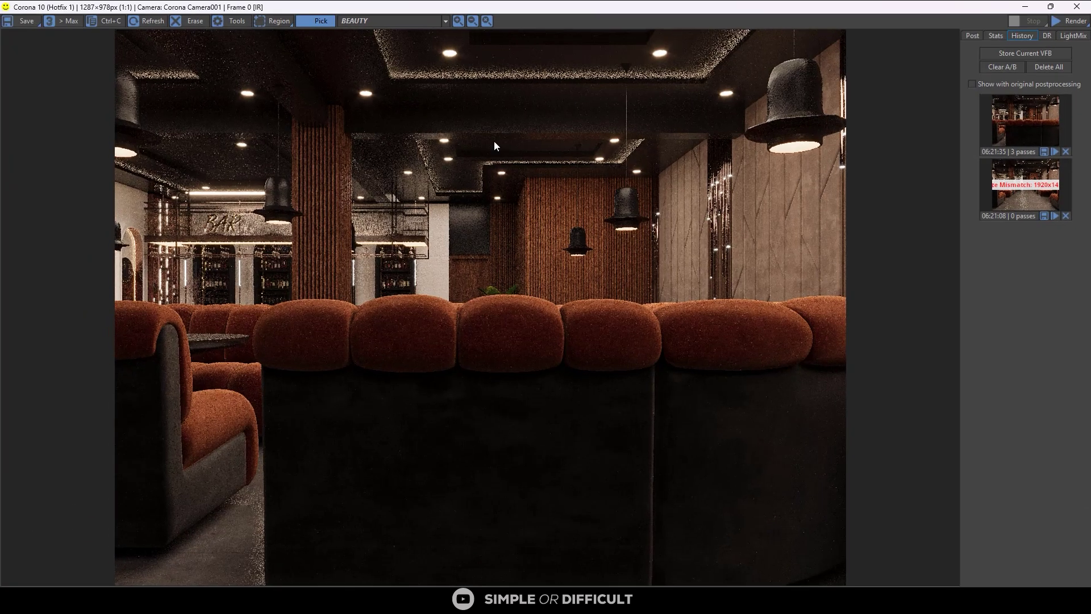
Rerun the interactive render, replace the size-mismatched history snapshot with the new frame, and stop it.
left_click(1068, 22)
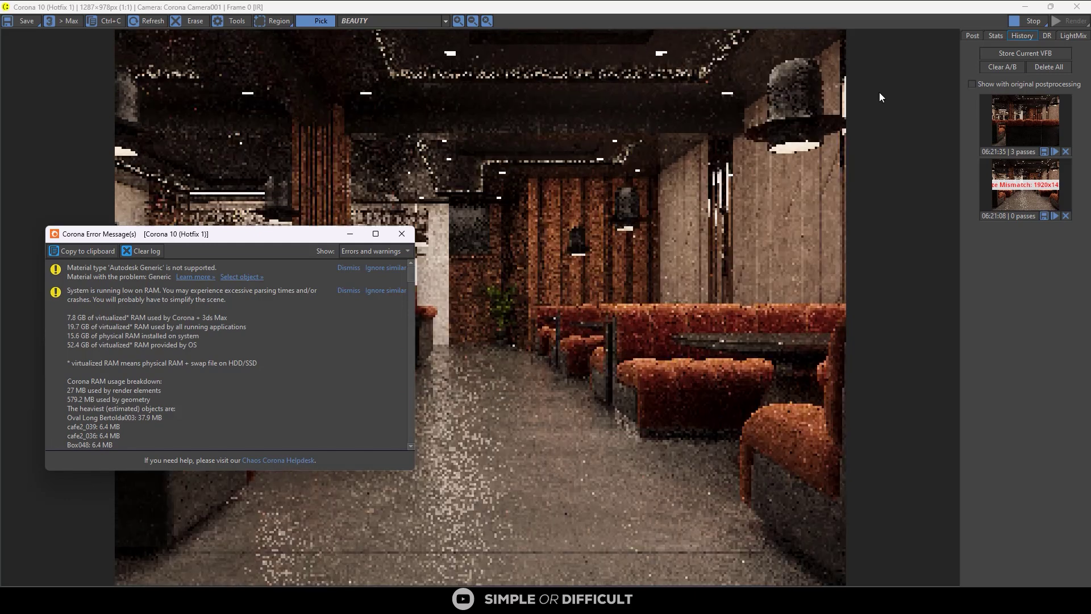
left_click(1067, 216)
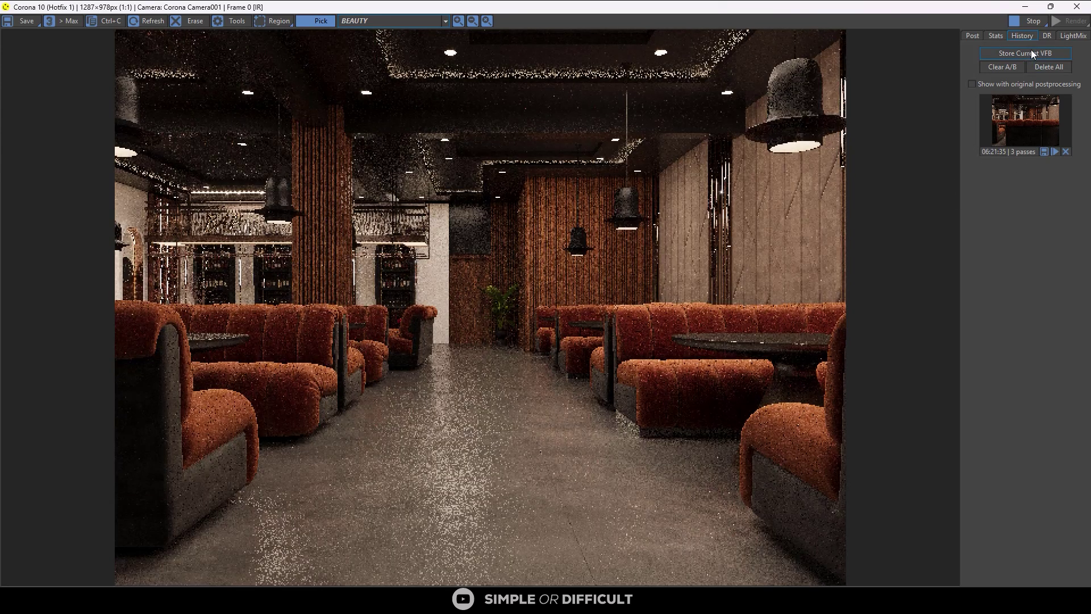
left_click(1024, 52)
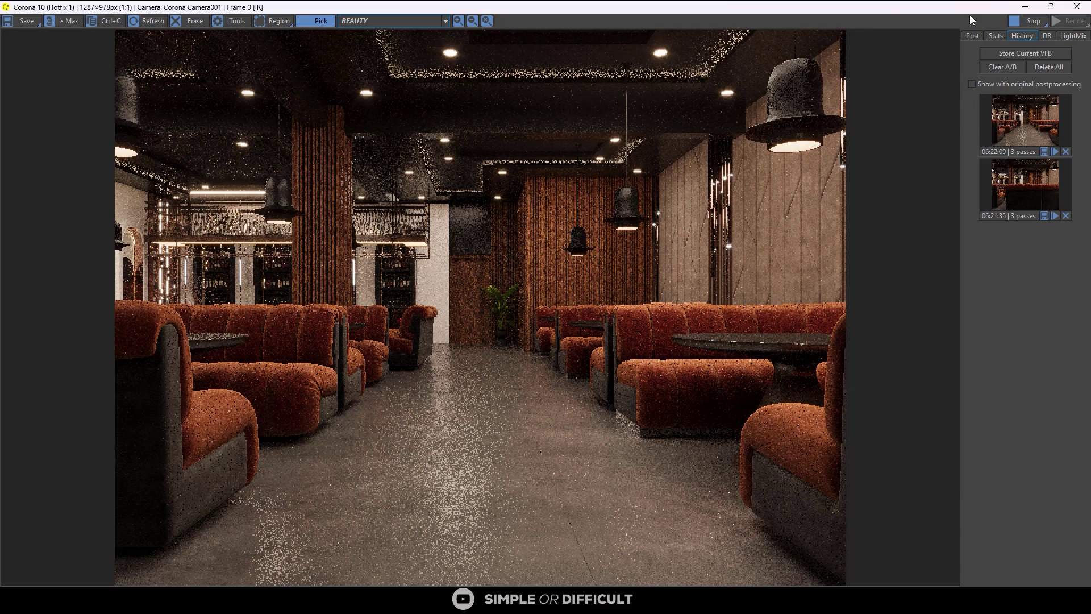
left_click(1019, 23)
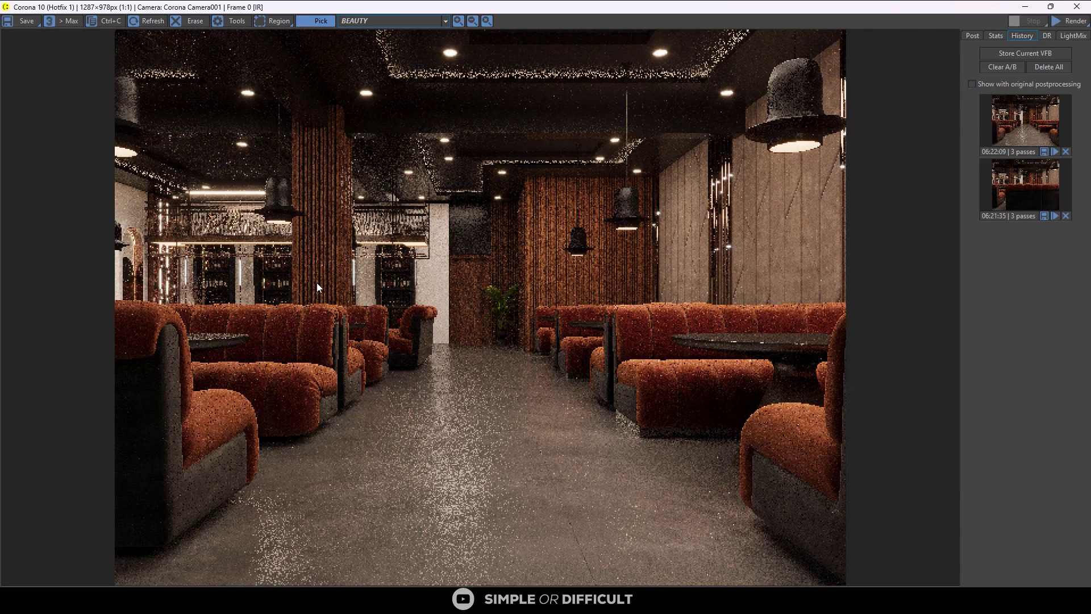
Turn off object picking and compare the newer stored render as A with the older one as B, shifting the divider toward B.
left_click(318, 20)
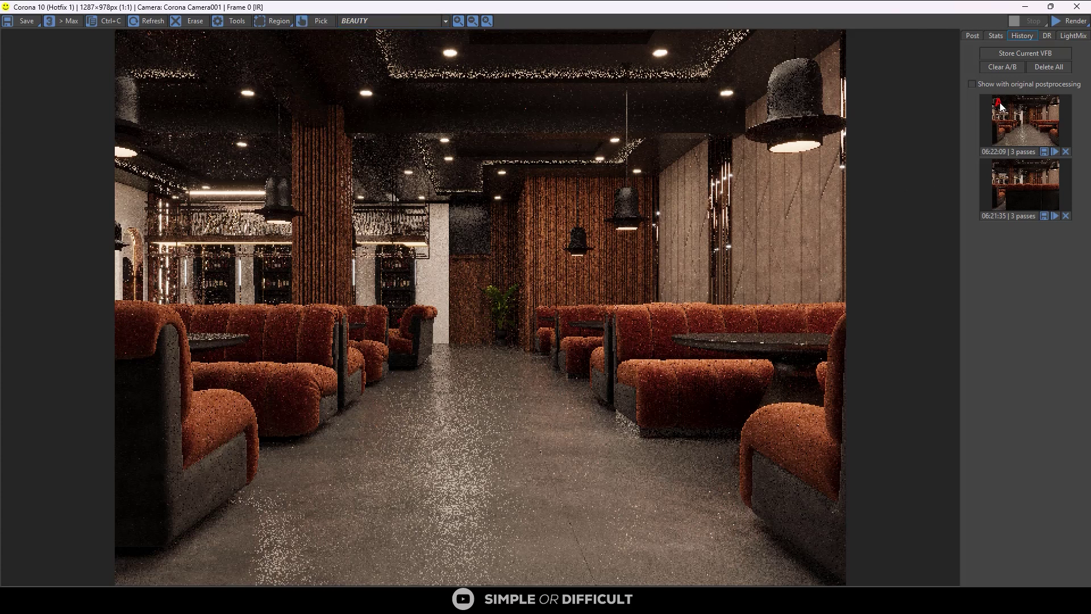
left_click(999, 103)
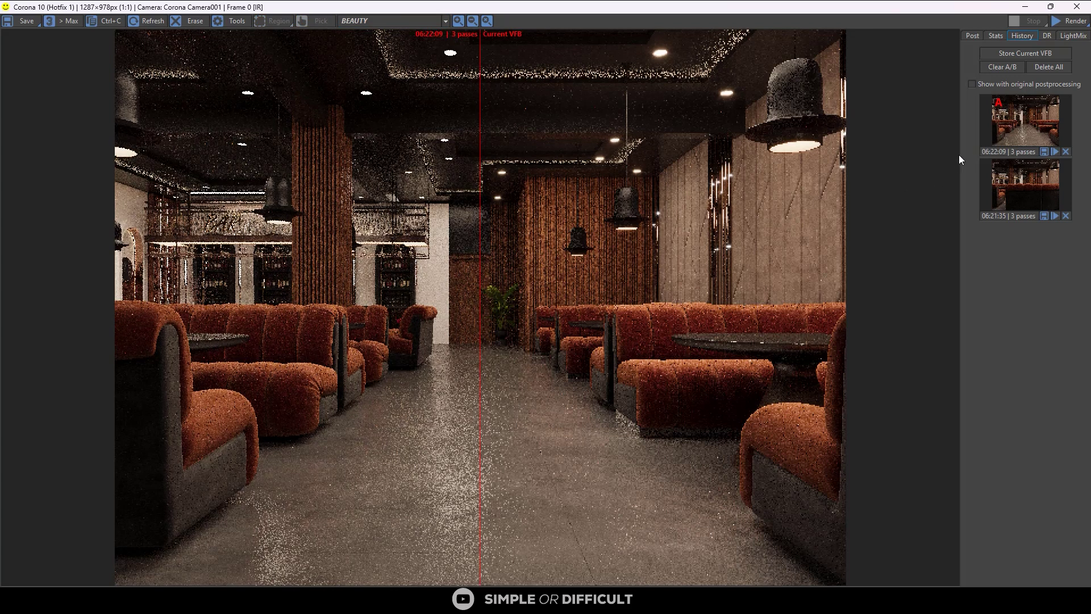
left_click(1053, 173)
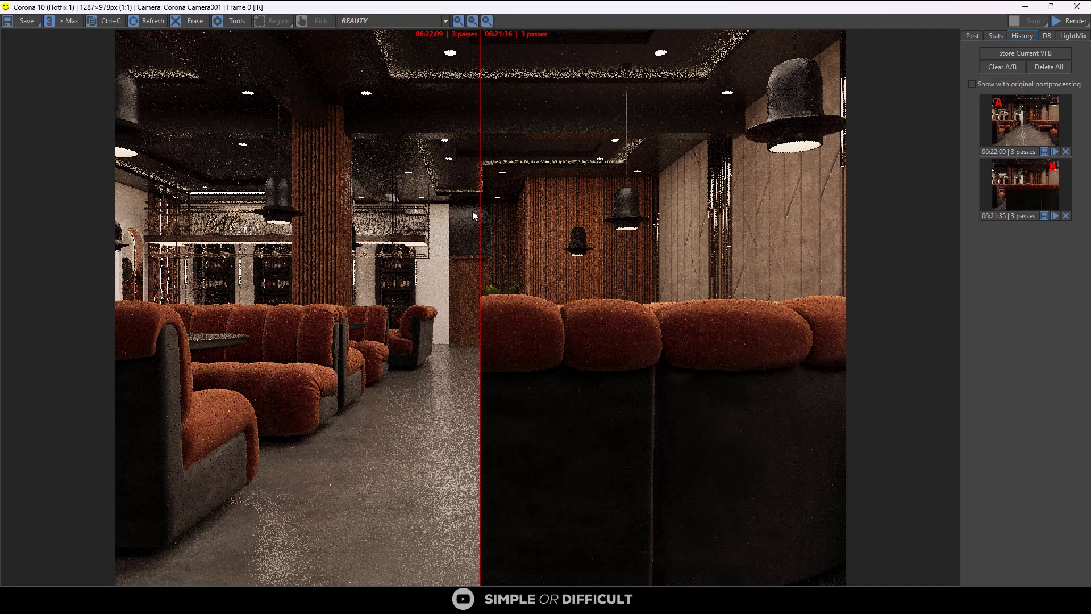
left_click_drag(479, 214, 710, 300)
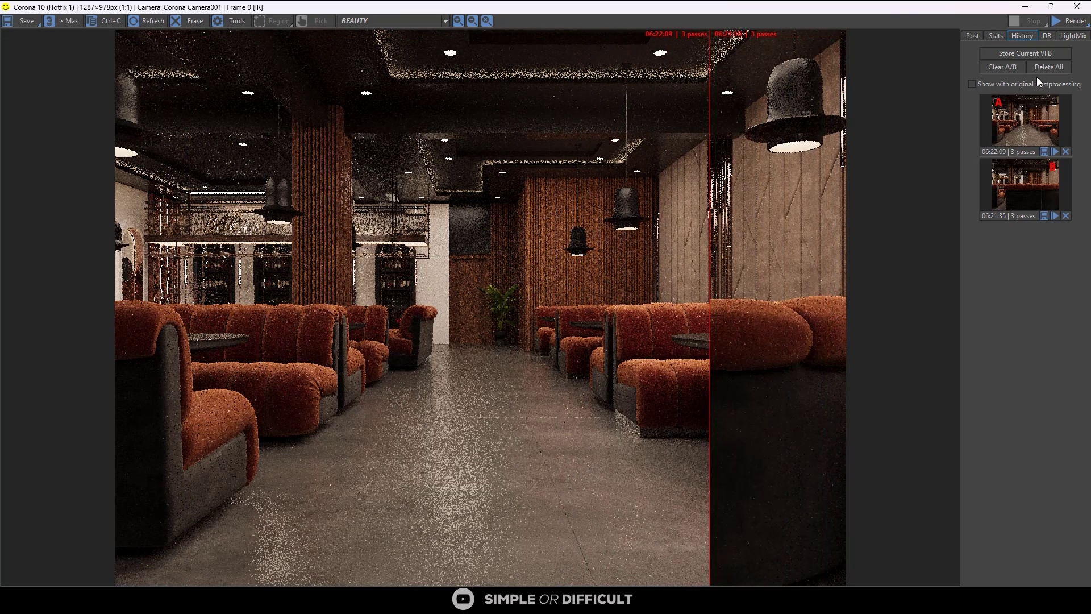
Check the distributed rendering status, read Corona's Distributed Rendering web page on the 3ds Max render node setup, and return to the frame buffer.
left_click(1048, 36)
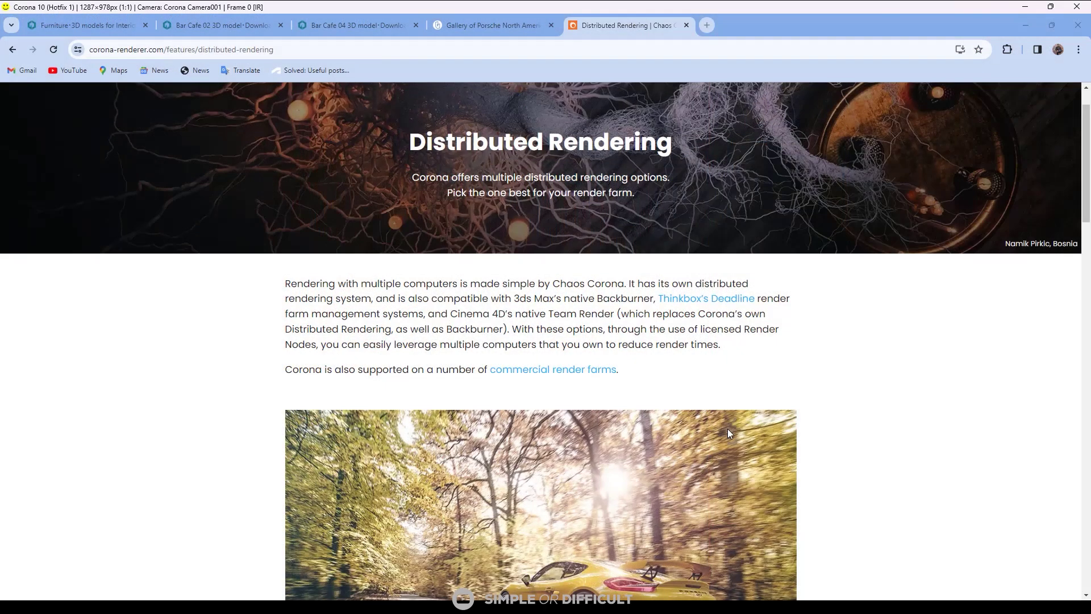
scroll(729, 433, "down", 4)
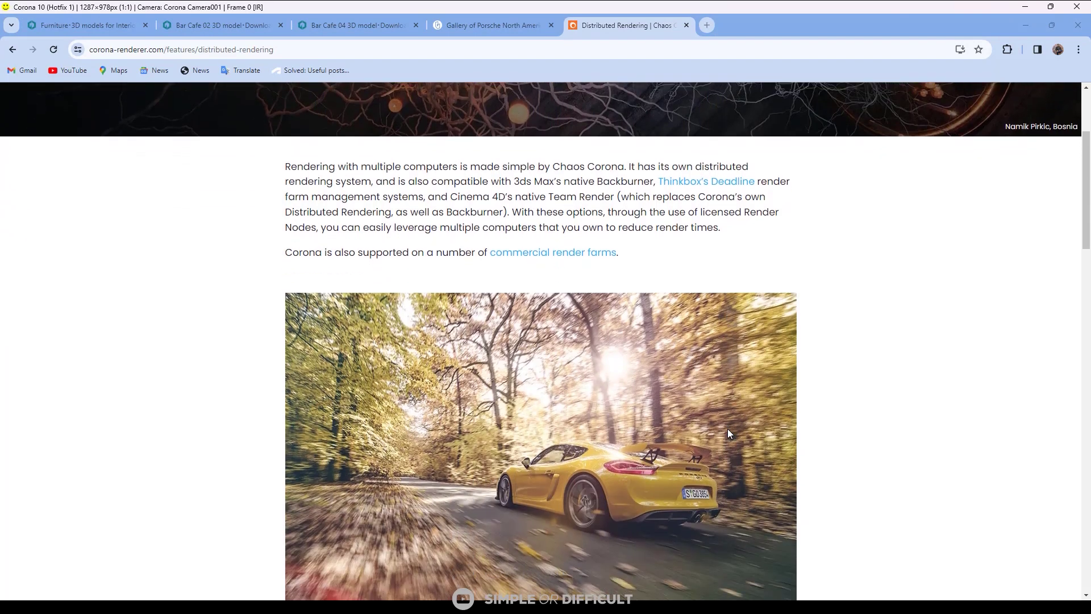
scroll(729, 433, "down", 3)
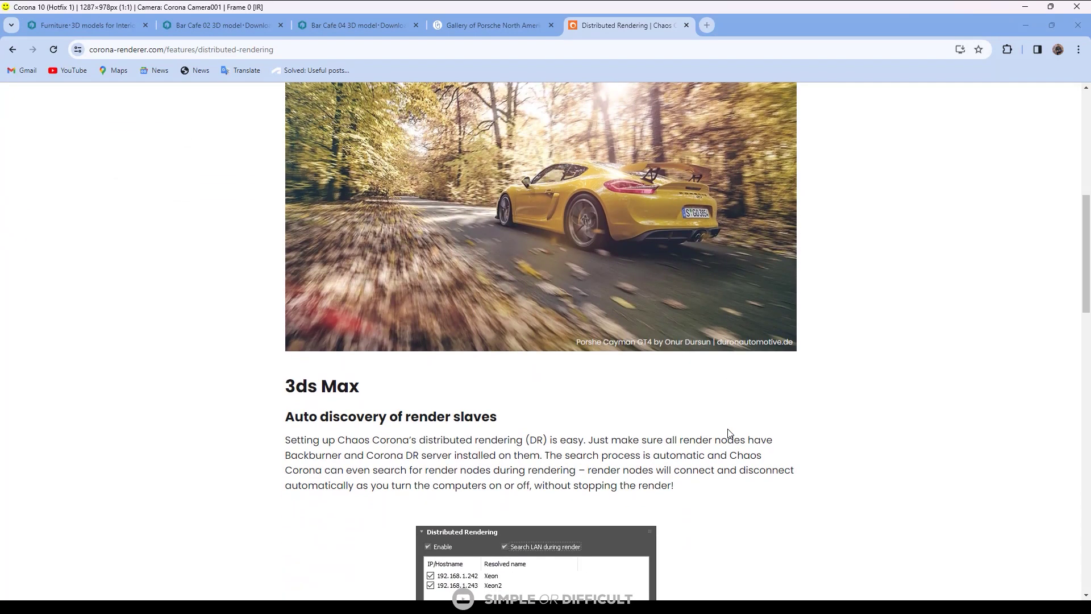
scroll(729, 433, "down", 1)
scroll(743, 436, "down", 2)
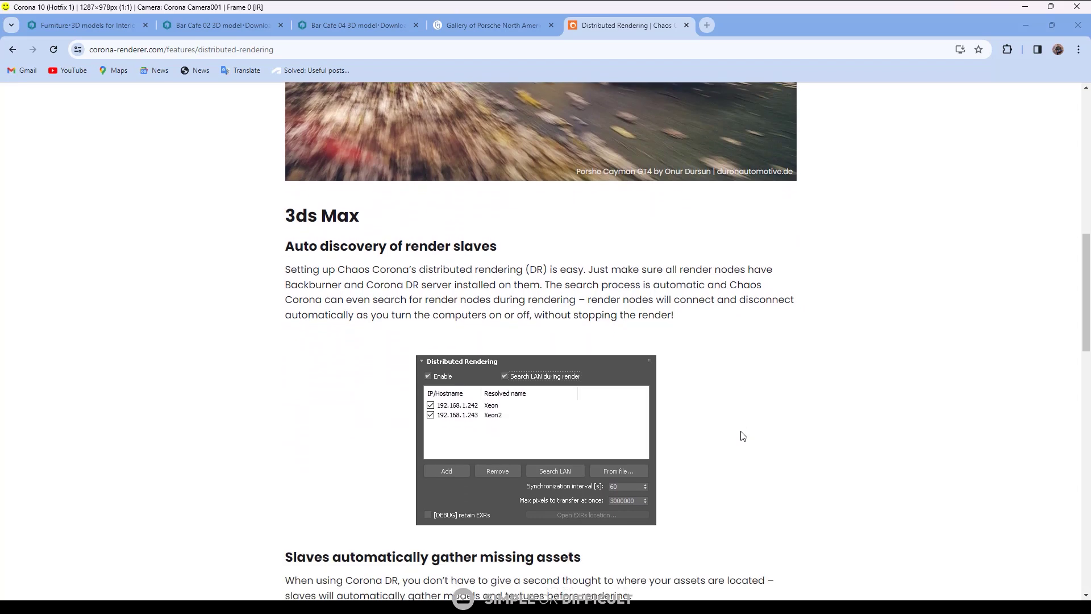
scroll(743, 436, "down", 2)
scroll(742, 436, "down", 2)
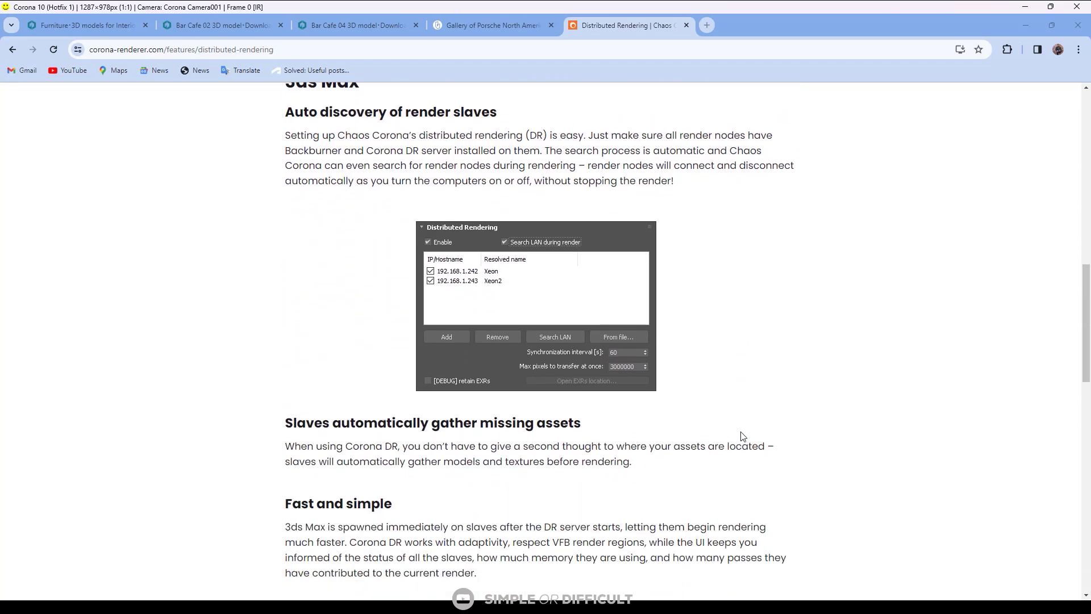
scroll(743, 436, "down", 1)
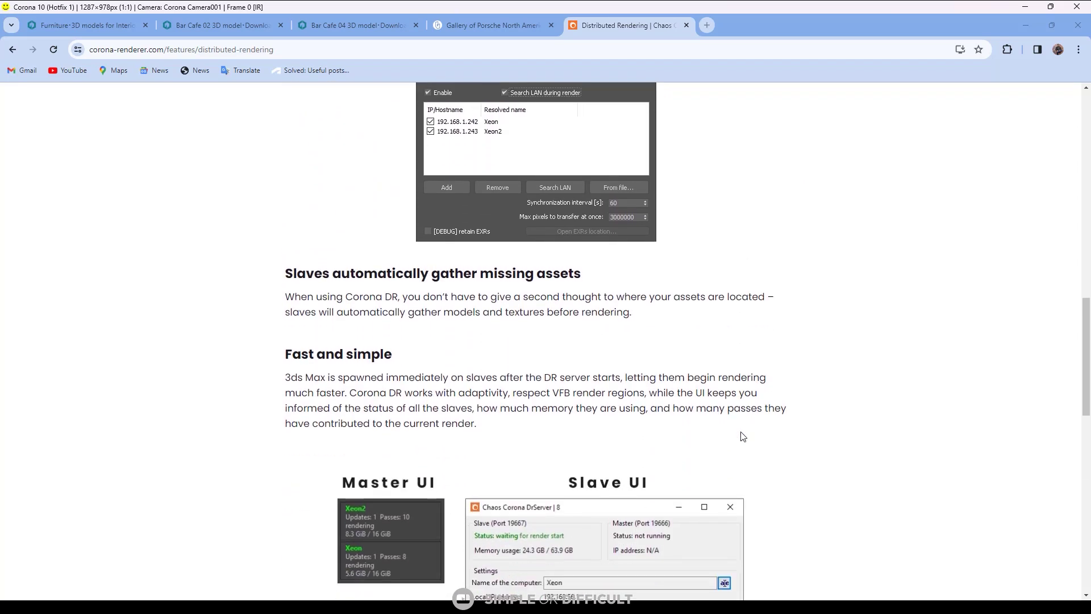
scroll(743, 436, "down", 3)
scroll(743, 436, "down", 1)
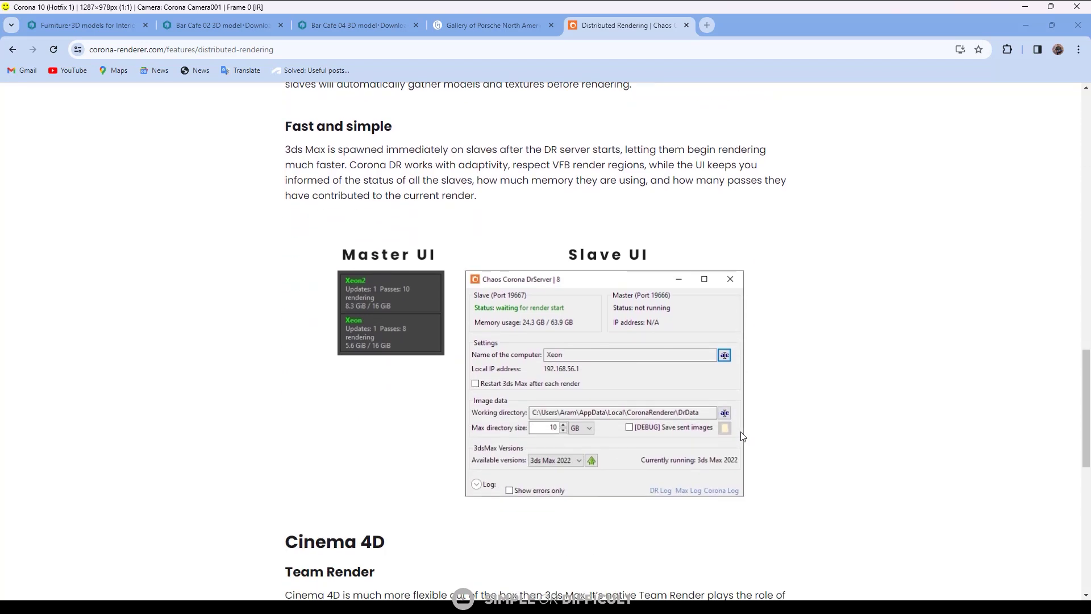
scroll(743, 436, "down", 1)
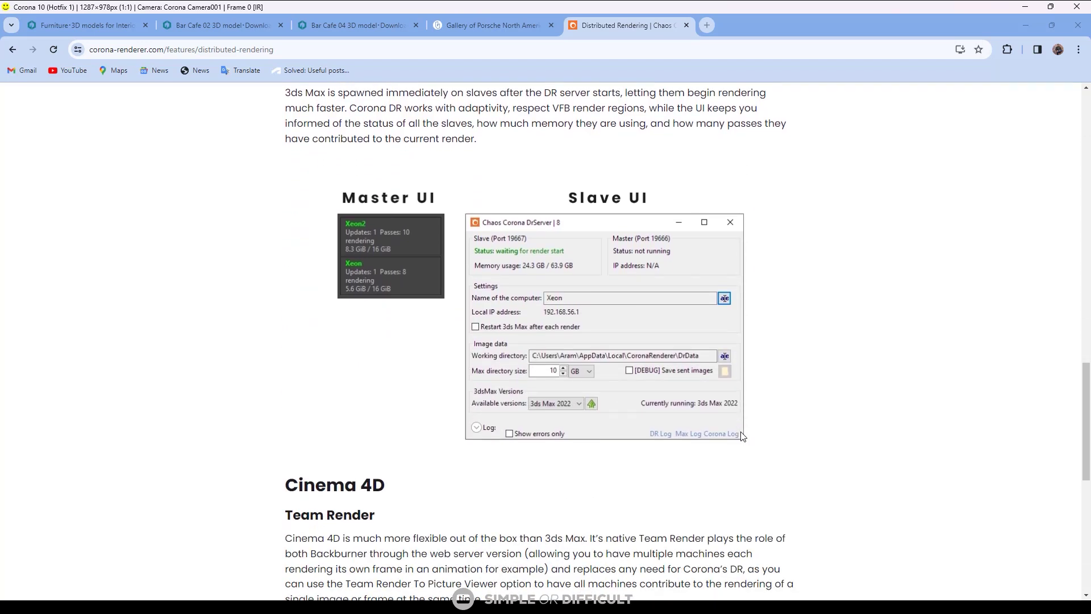
scroll(743, 436, "up", 3)
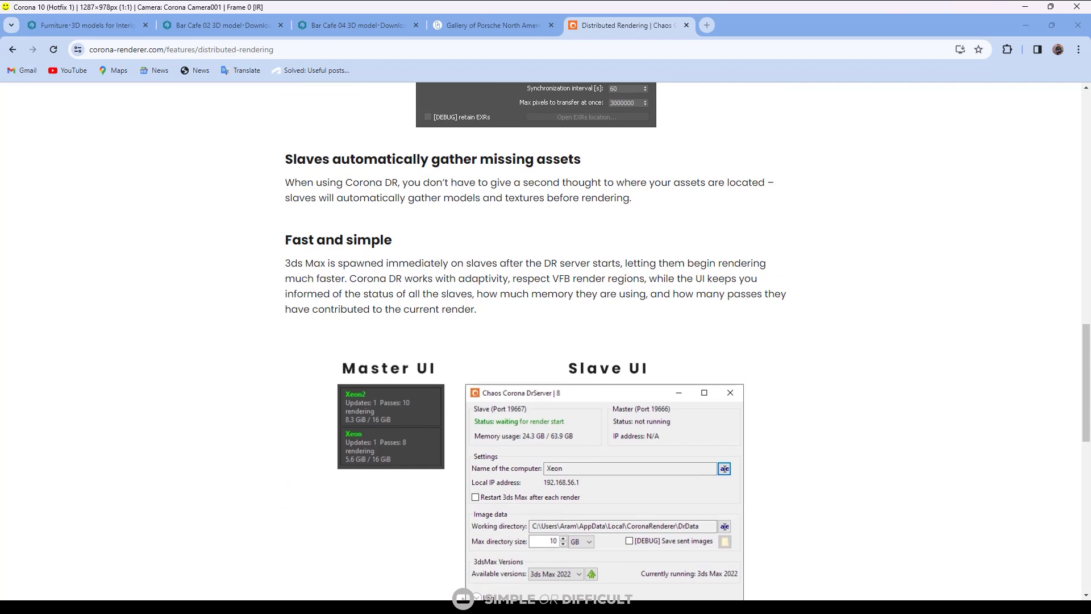
key("alt+Tab")
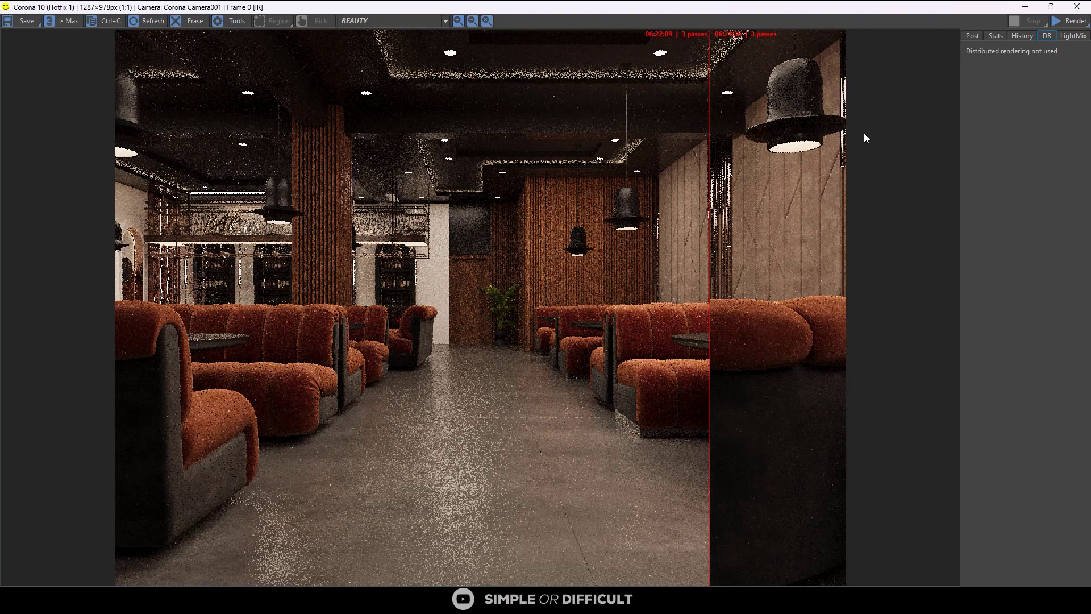
Preview the interactive LightMix with the ALCOVES lights switched off, and switch them back on.
left_click(1062, 36)
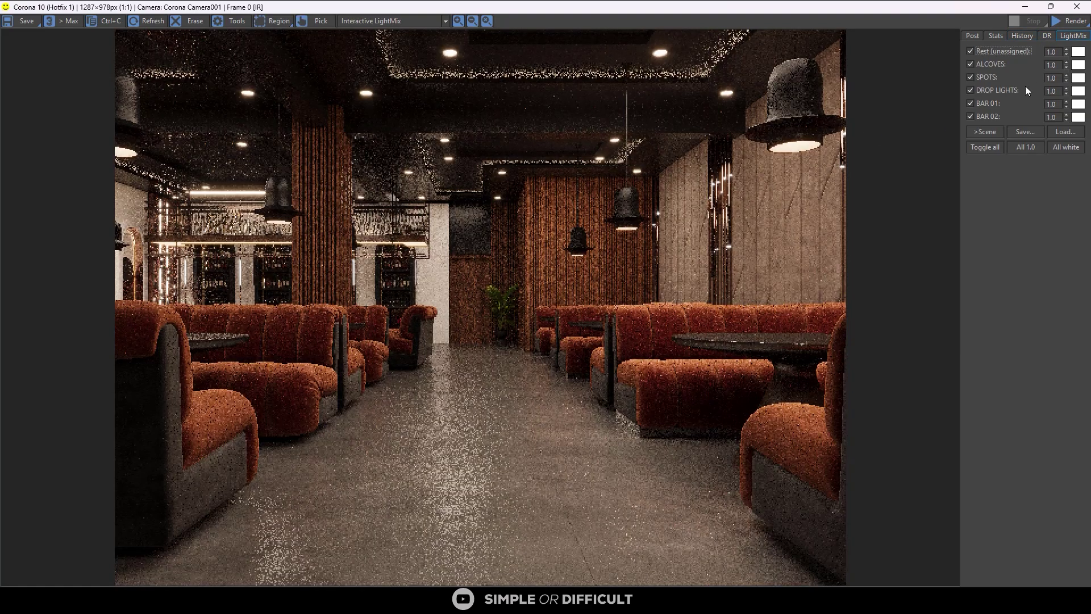
left_click(971, 64)
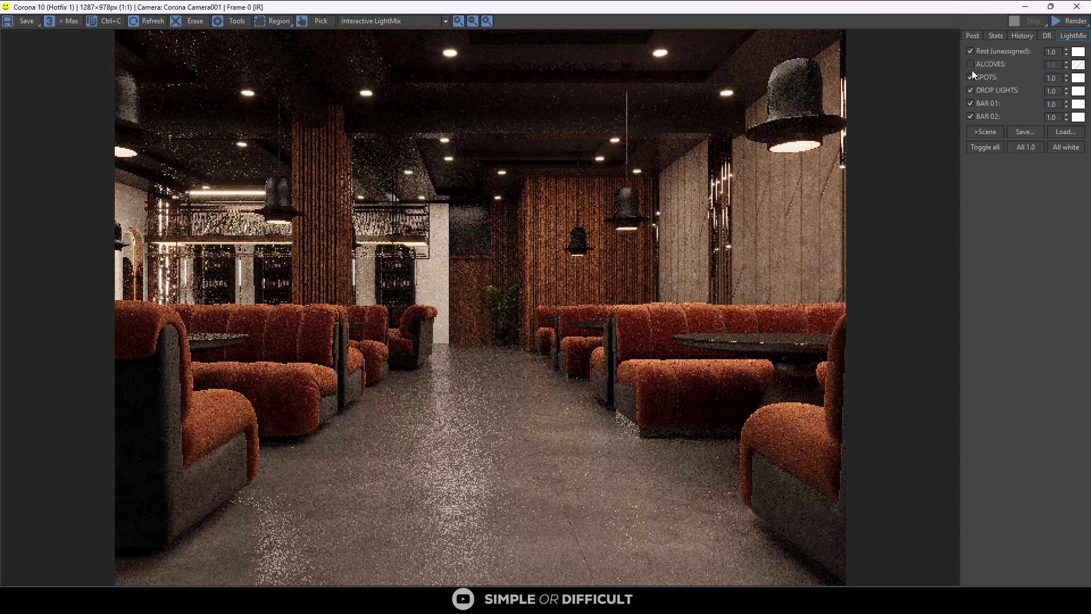
left_click(971, 65)
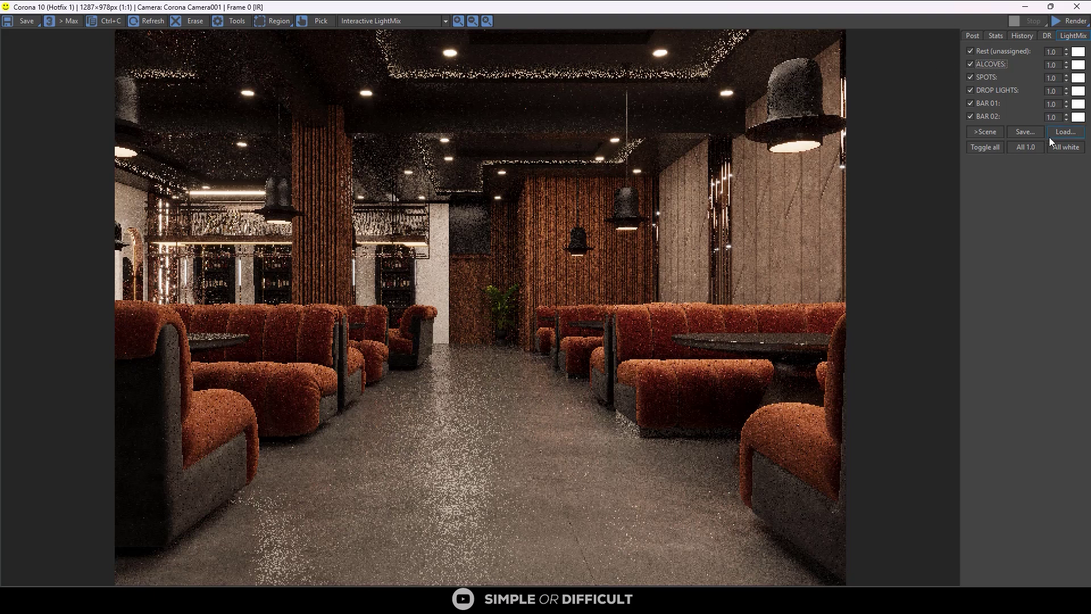
Select the scene lights that belong to the Rest (unassigned) LightMix group.
right_click(991, 53)
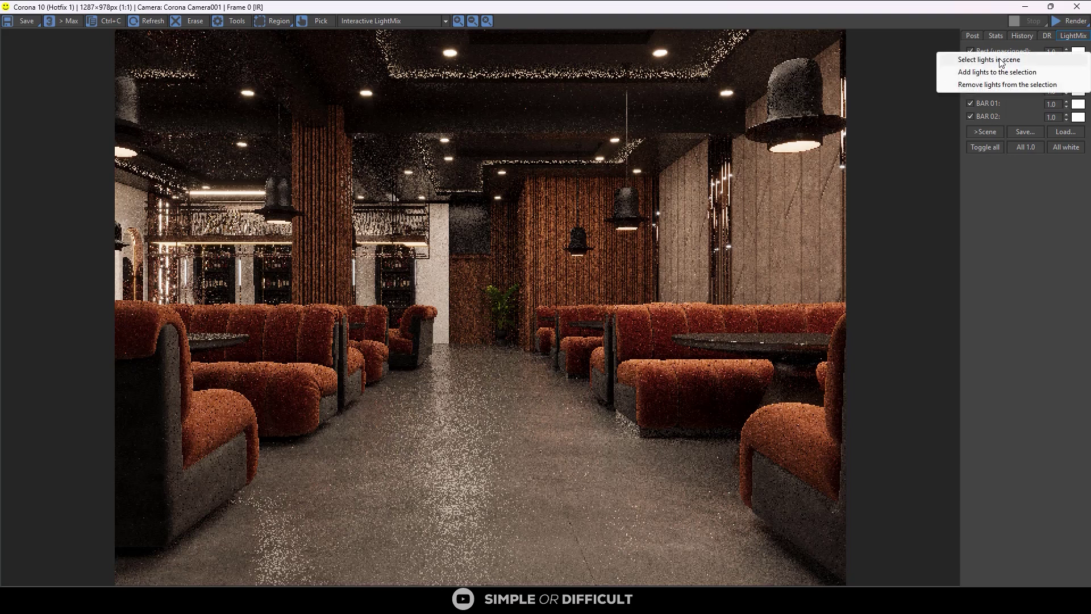
left_click(1001, 60)
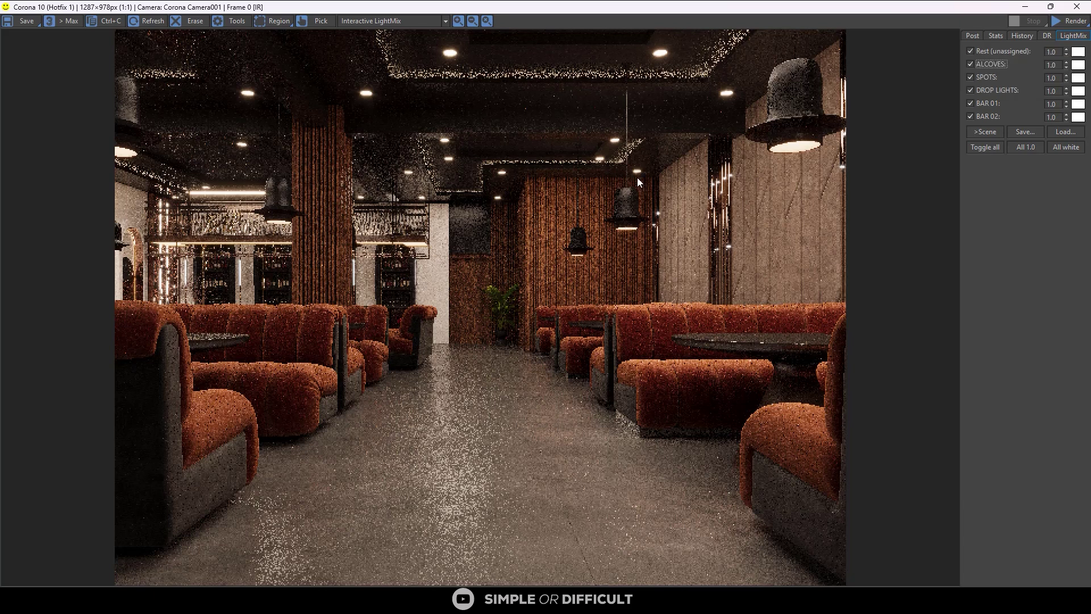